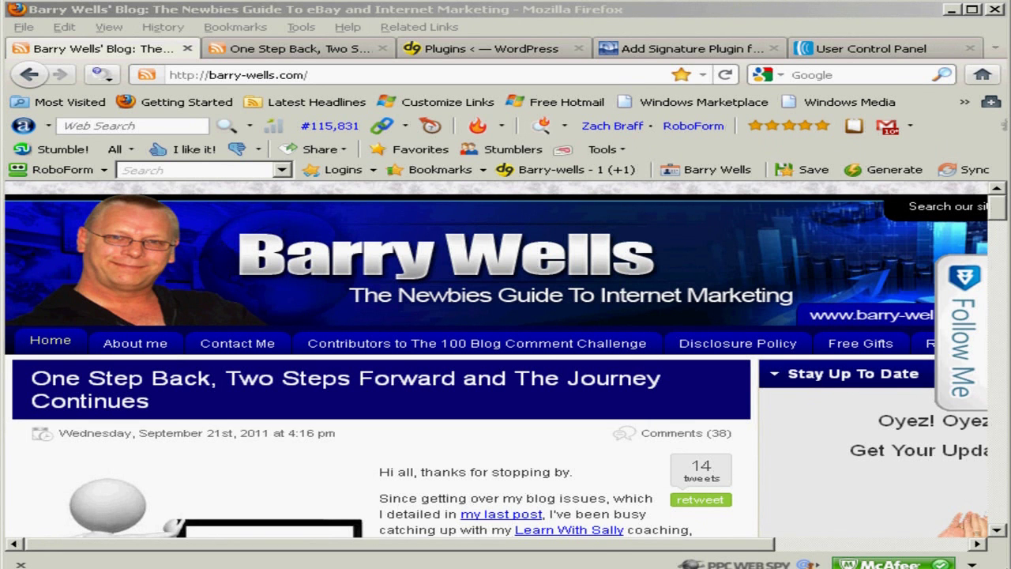
# Review the signature and opt-in form in the example blog post, and the Add Signature Plugin page's download information.
pyautogui.click(224, 51)
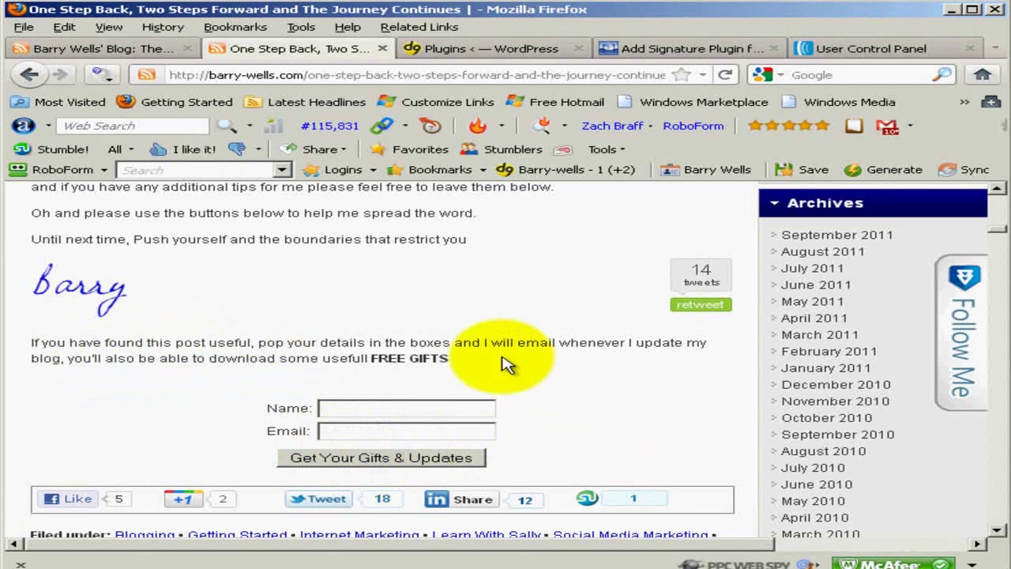
pyautogui.click(683, 49)
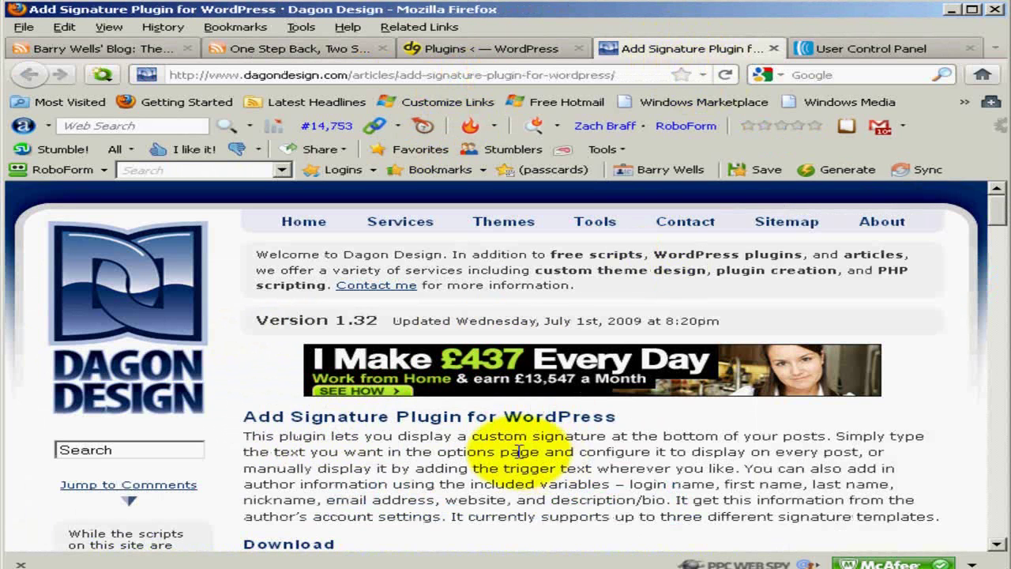
pyautogui.scroll(-3, 525, 423)
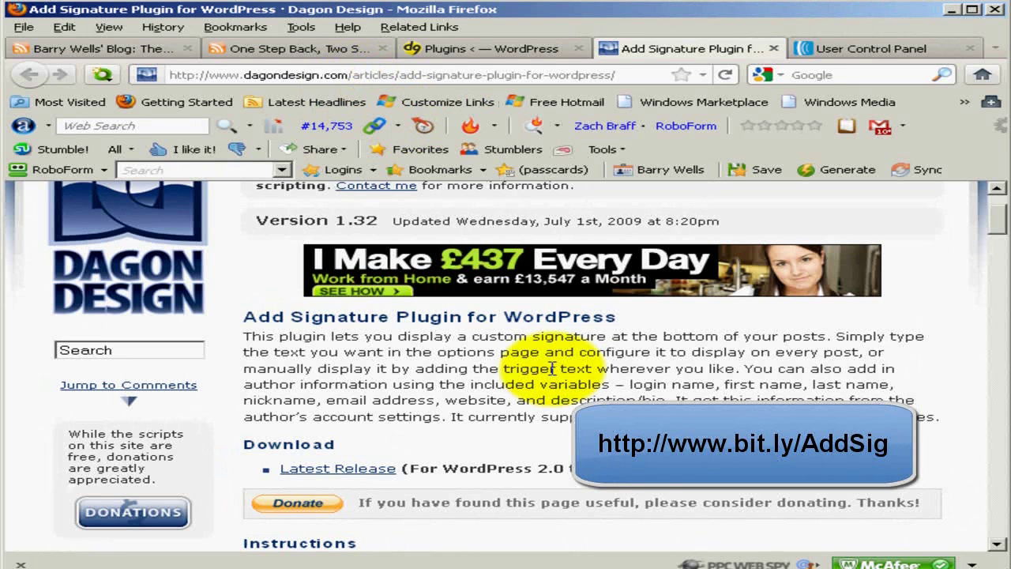
pyautogui.scroll(-2, 470, 369)
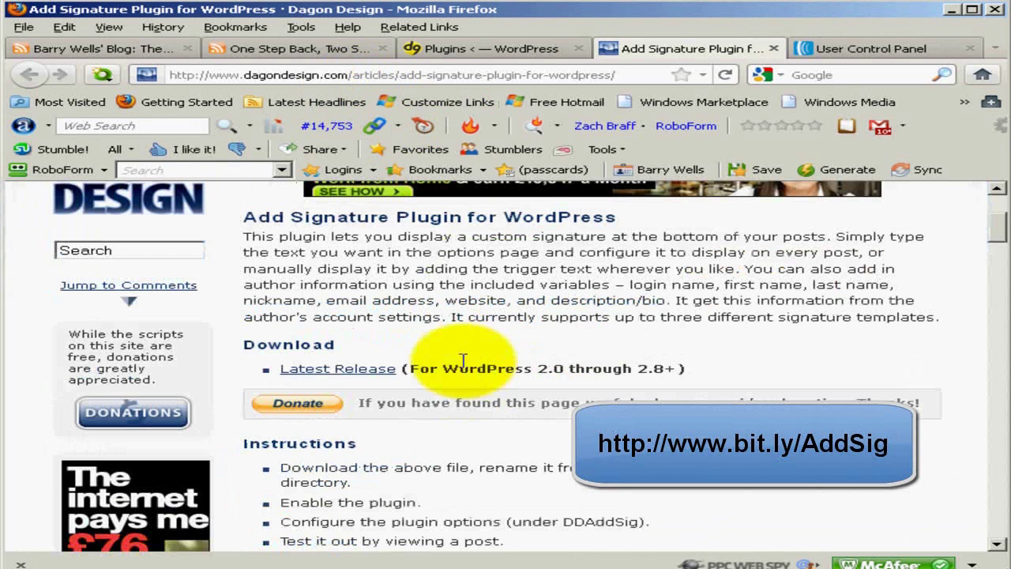
# Save the plugin's Latest Release file to the Desktop as dd-add-sig.php.
pyautogui.rightClick(337, 378)
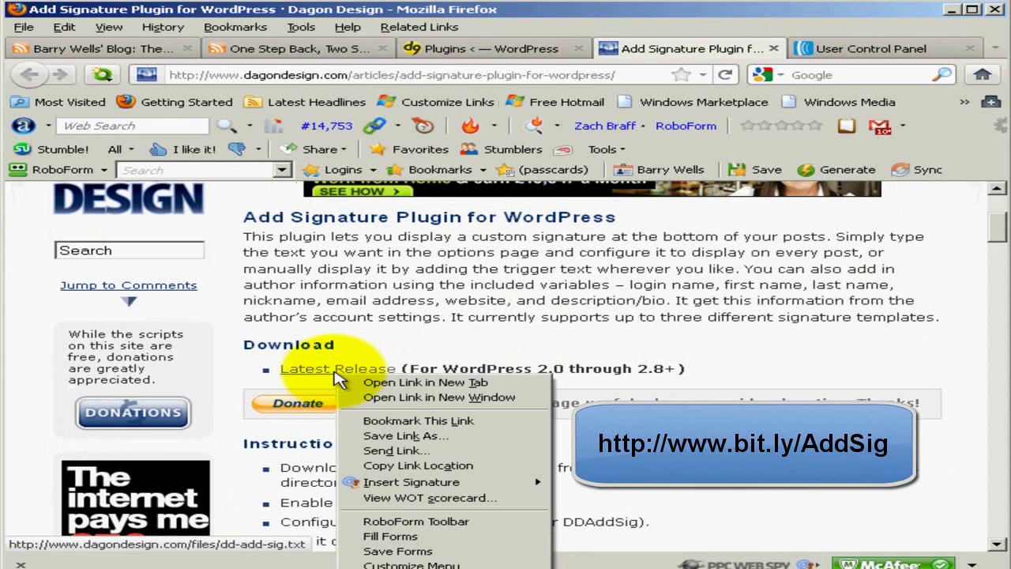
pyautogui.click(381, 436)
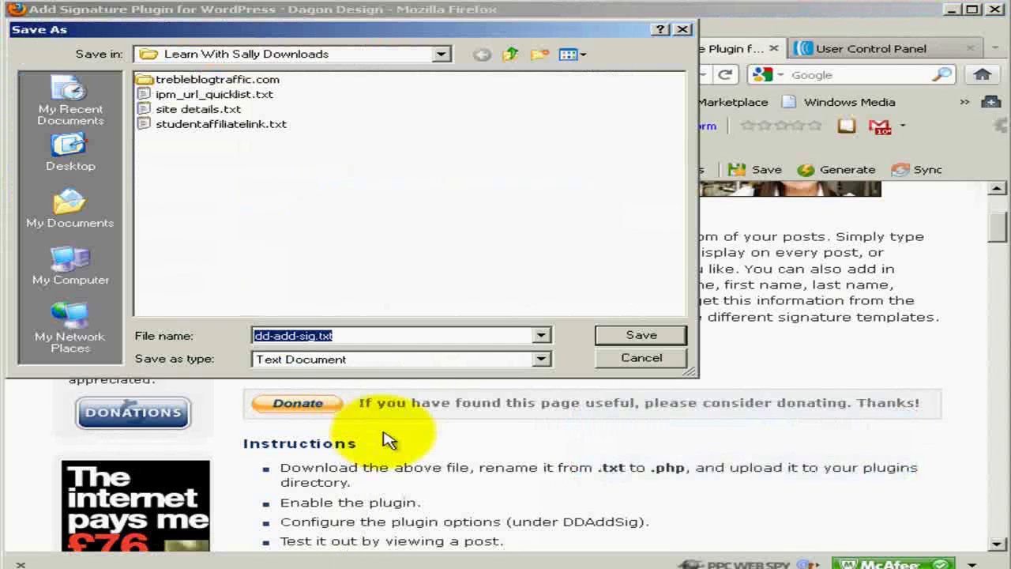
pyautogui.click(71, 150)
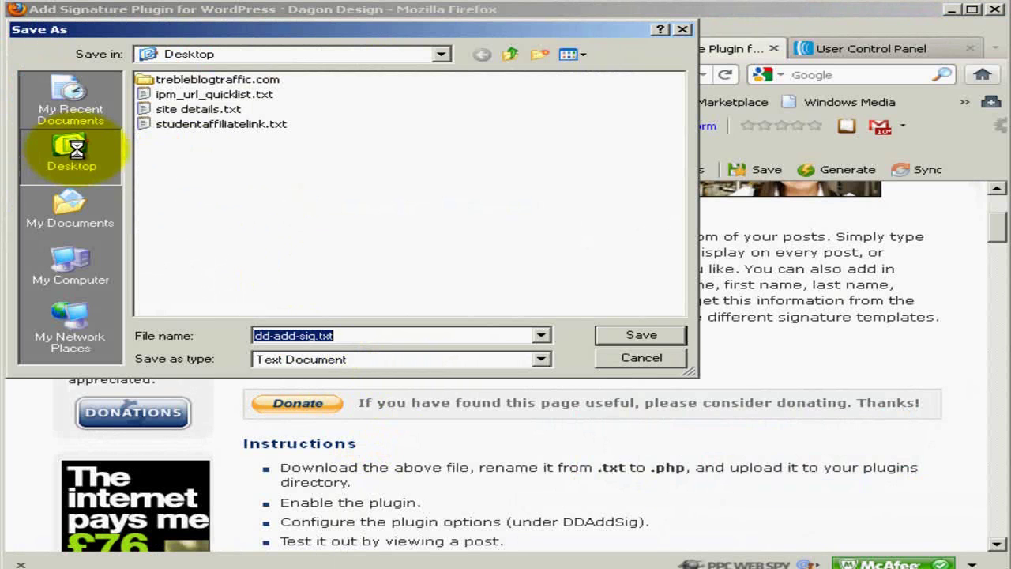
pyautogui.click(340, 337)
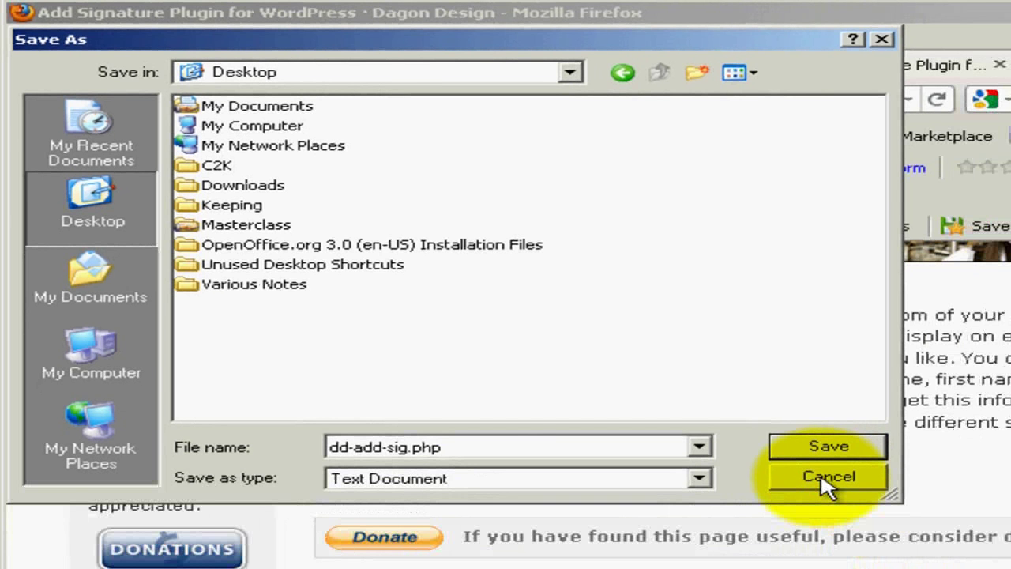
# Switch to AWeber and create a new web form for the usingebooks list.
pyautogui.click(885, 48)
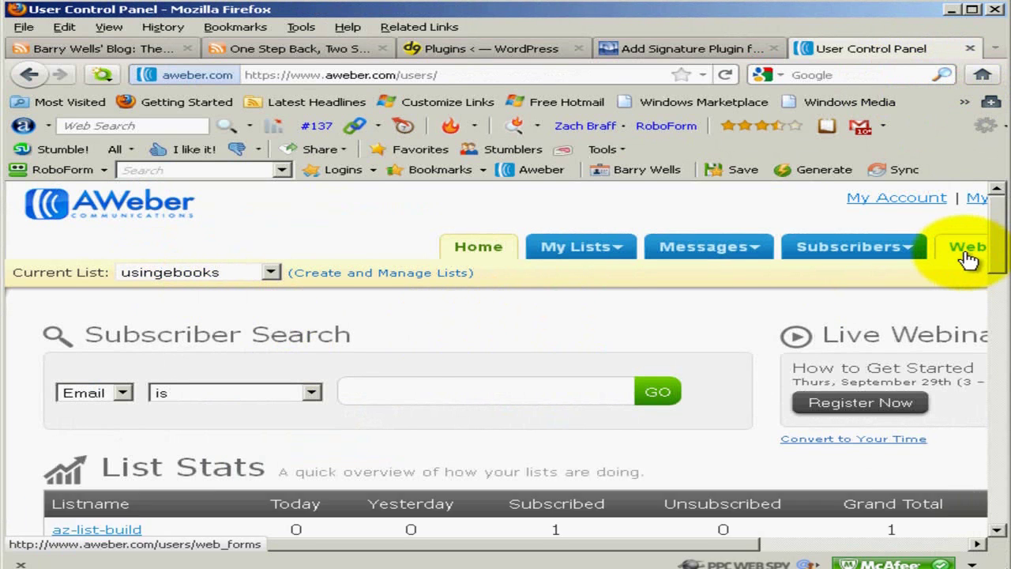
pyautogui.click(967, 257)
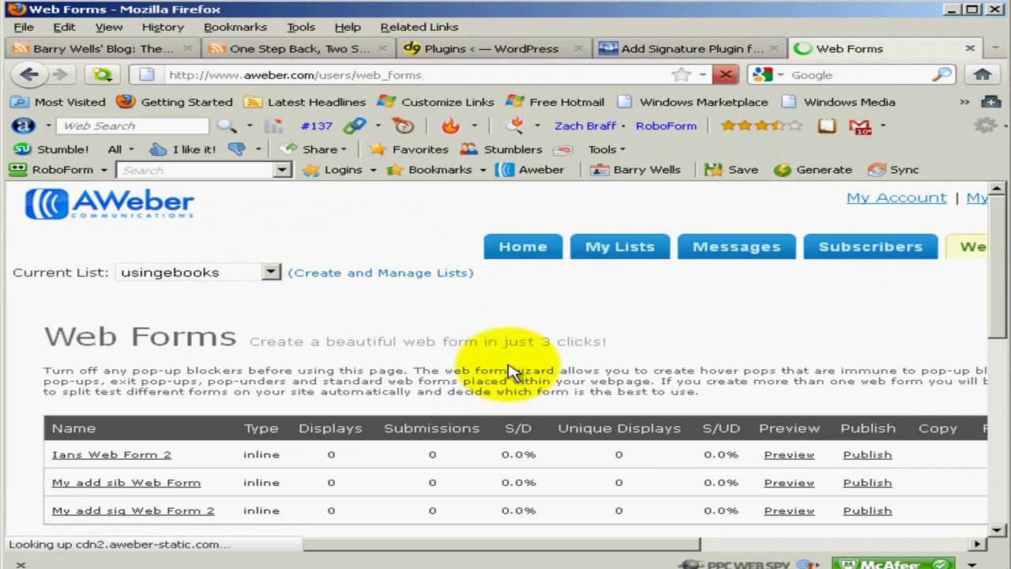
pyautogui.scroll(-2, 510, 369)
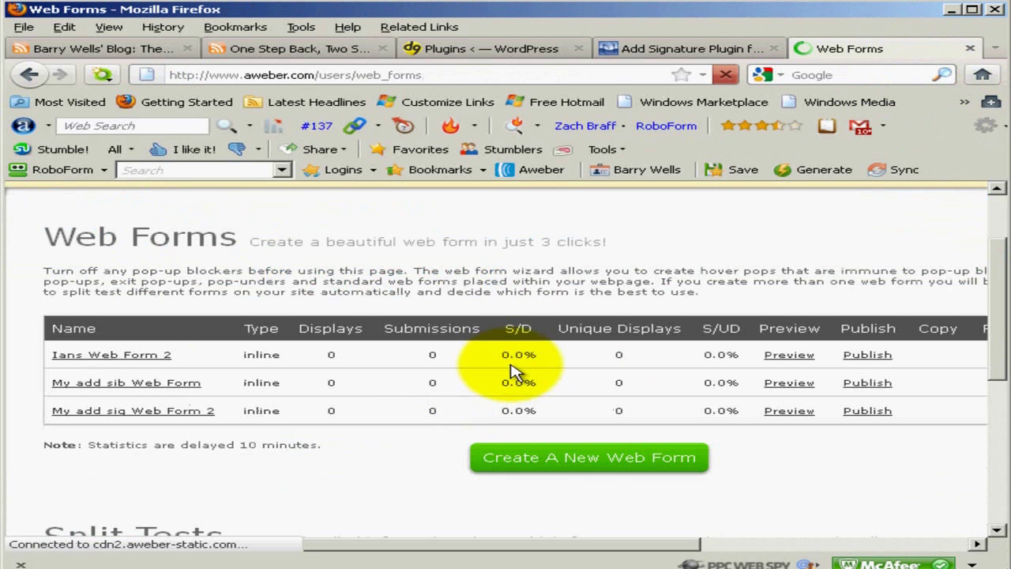
pyautogui.click(562, 464)
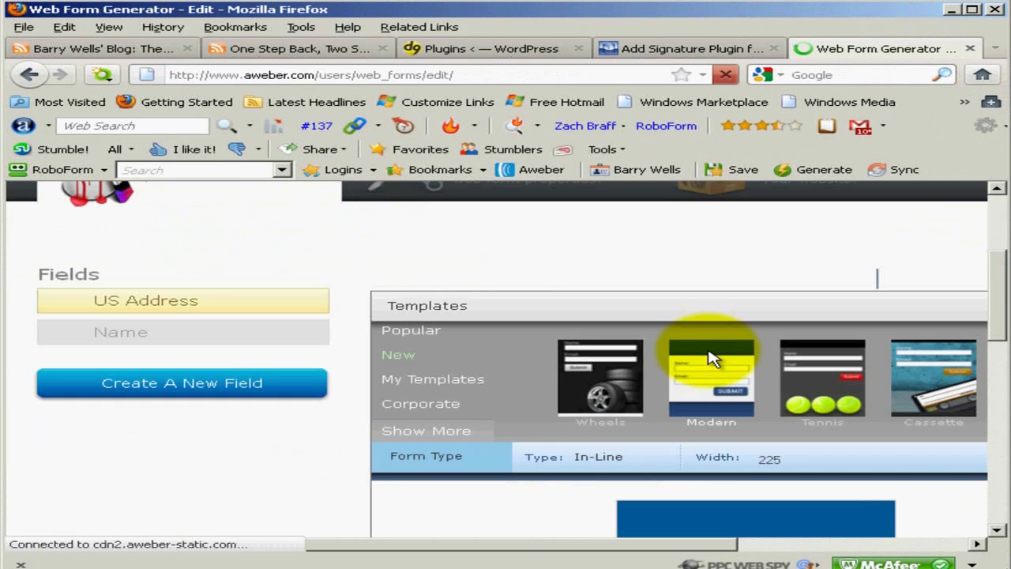
# Load the Basic template from the Popular templates into the web form.
pyautogui.scroll(-4, 710, 351)
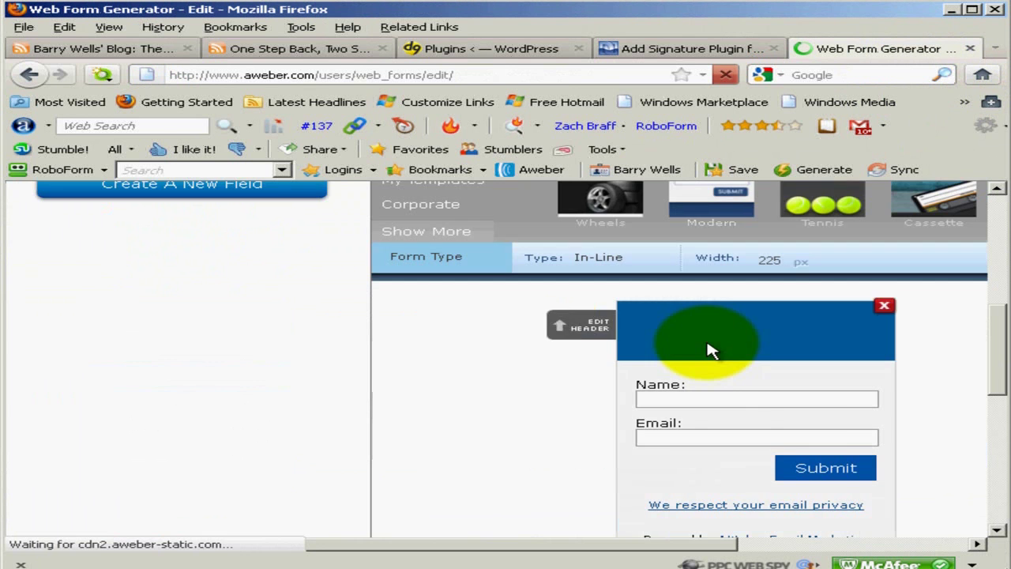
pyautogui.scroll(-2, 700, 388)
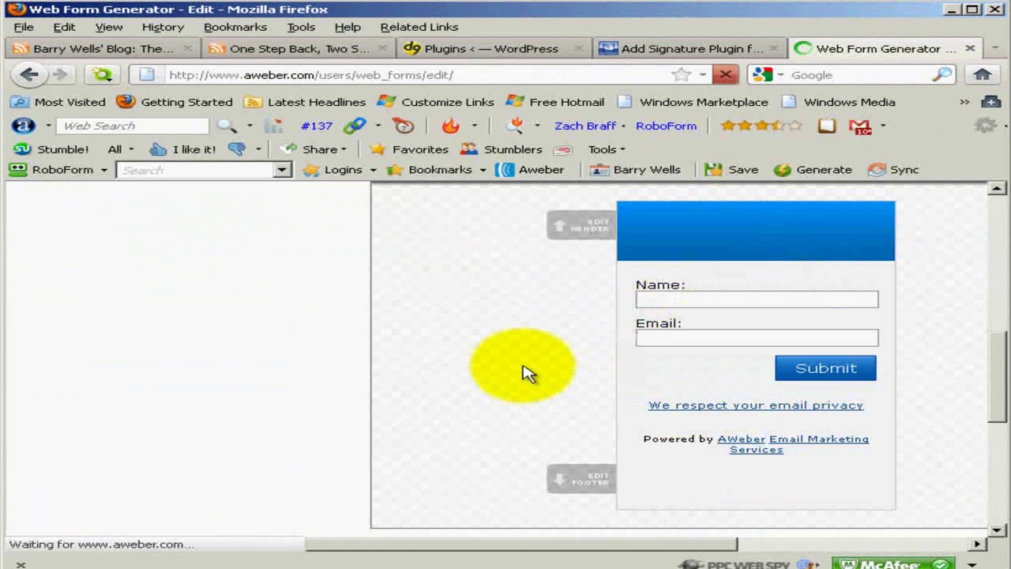
pyautogui.scroll(6, 521, 371)
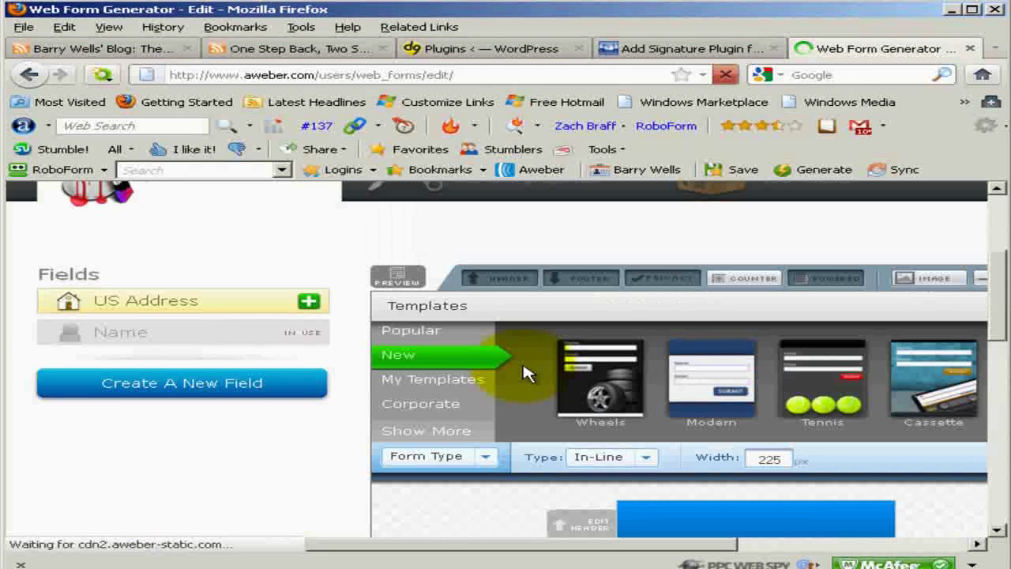
pyautogui.click(421, 335)
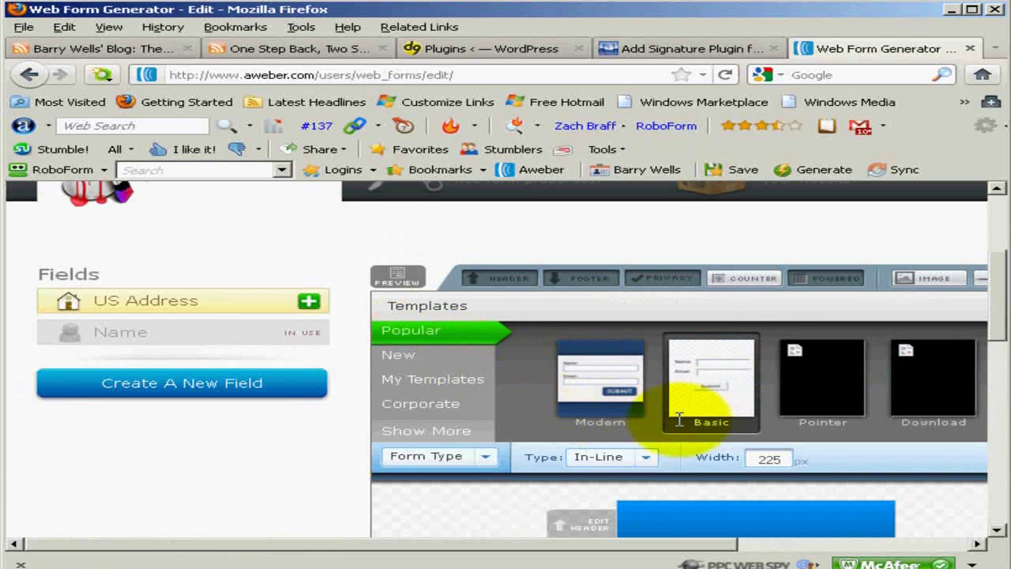
pyautogui.click(713, 425)
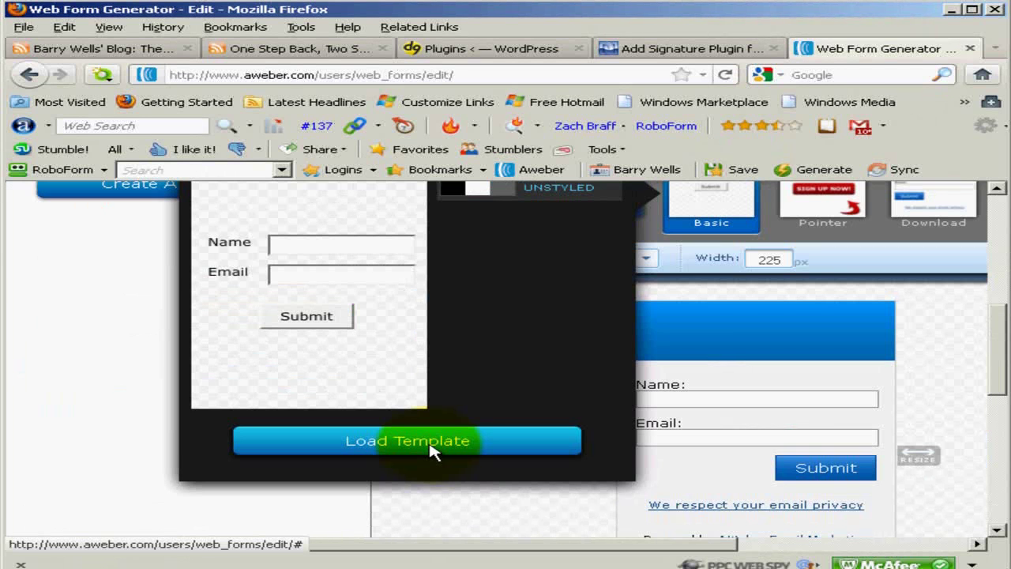
pyautogui.click(433, 449)
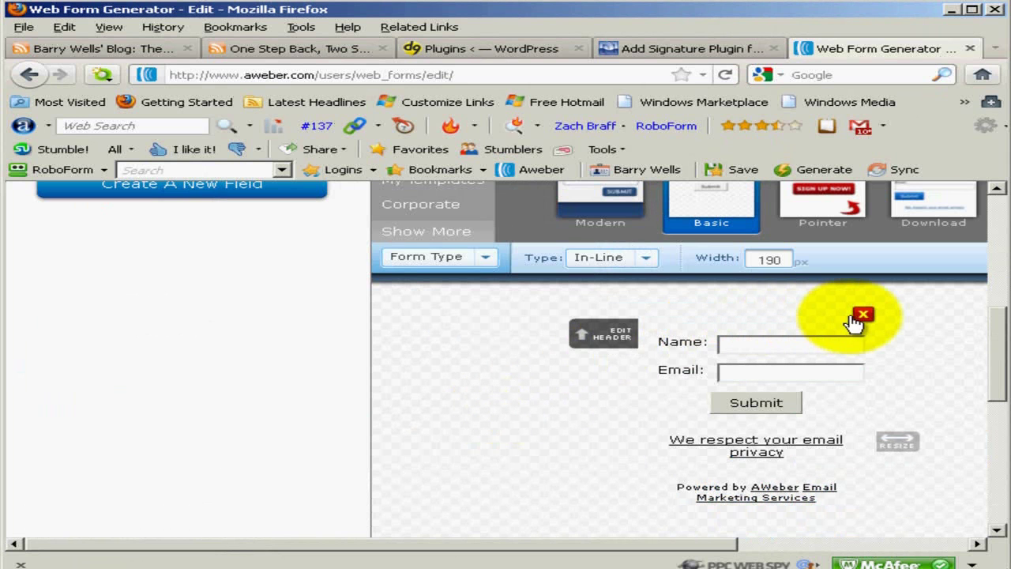
# Remove the header, footer, "Powered by AWeber" line and email privacy link from the web form.
pyautogui.click(863, 318)
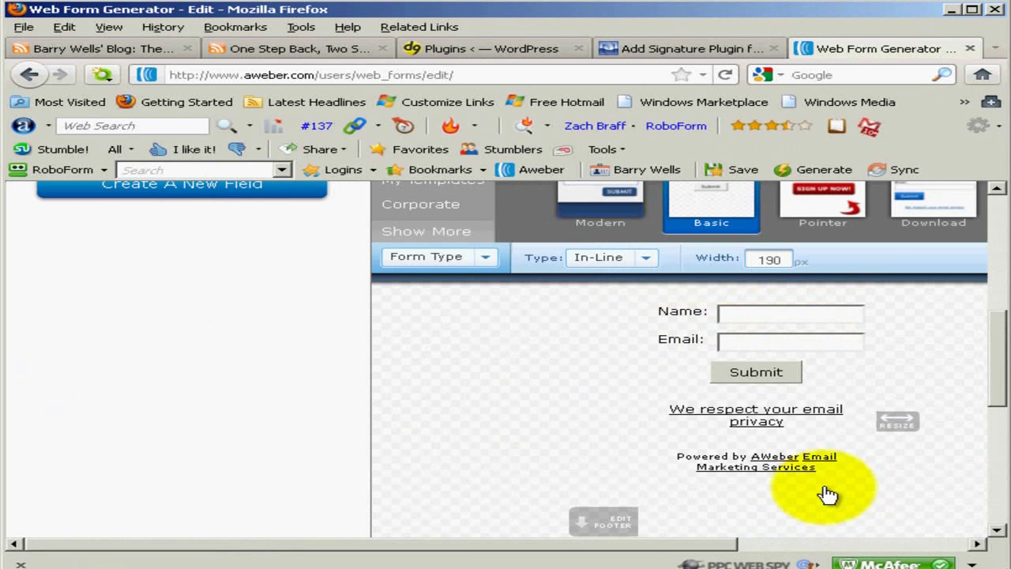
pyautogui.click(864, 501)
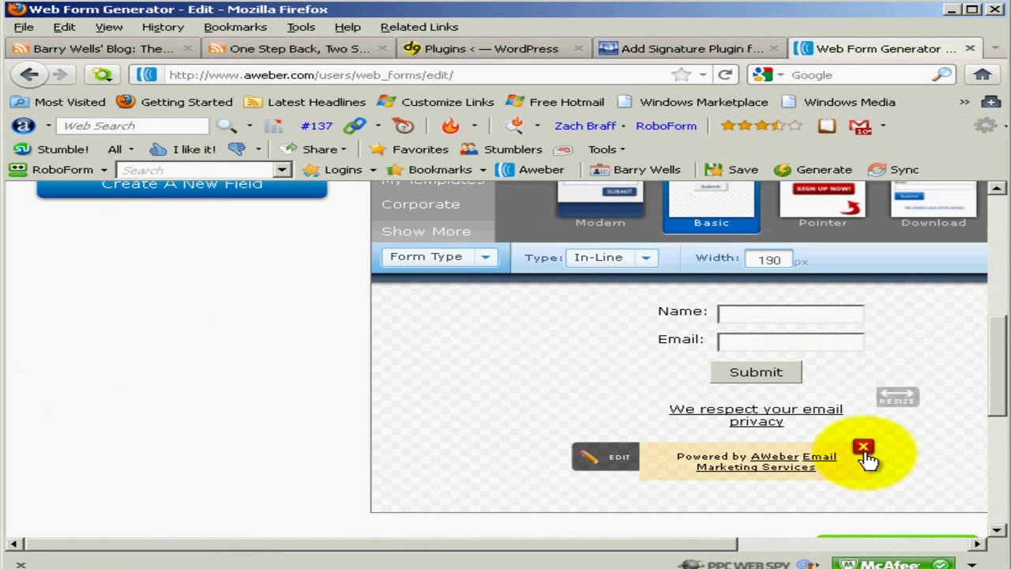
pyautogui.click(864, 448)
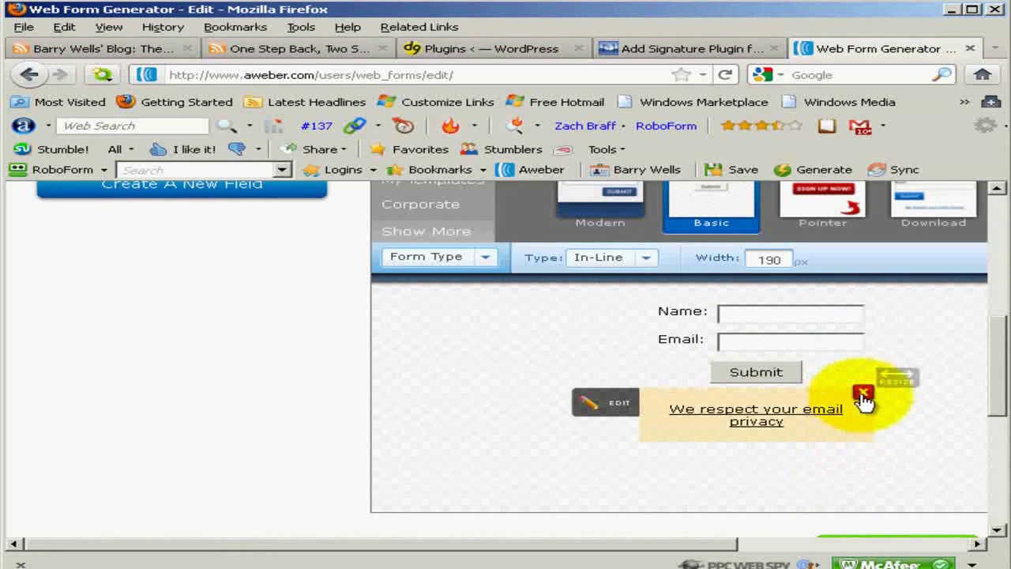
pyautogui.click(864, 394)
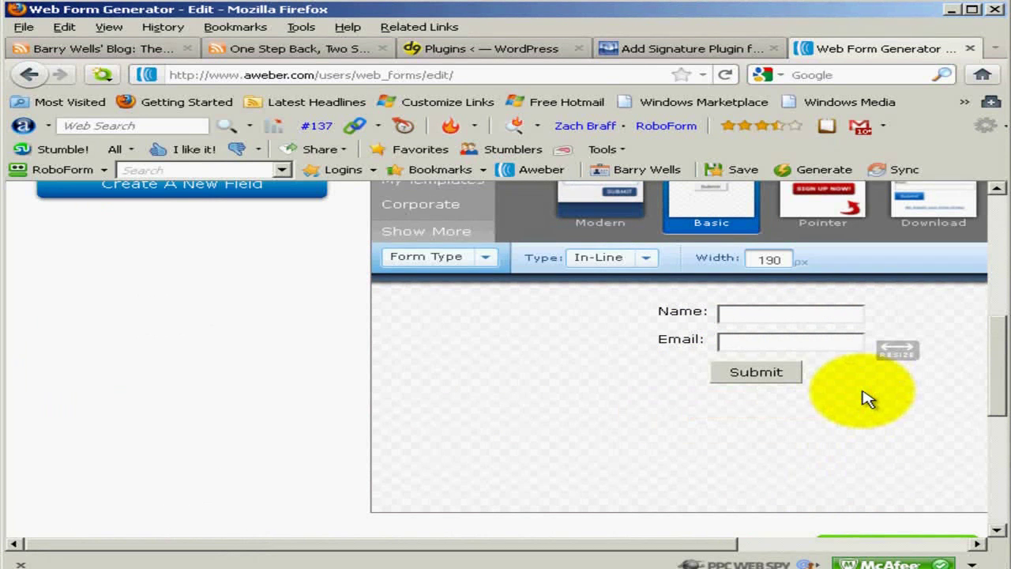
# Change the form's submit button text to "Count me in" and save it.
pyautogui.click(616, 377)
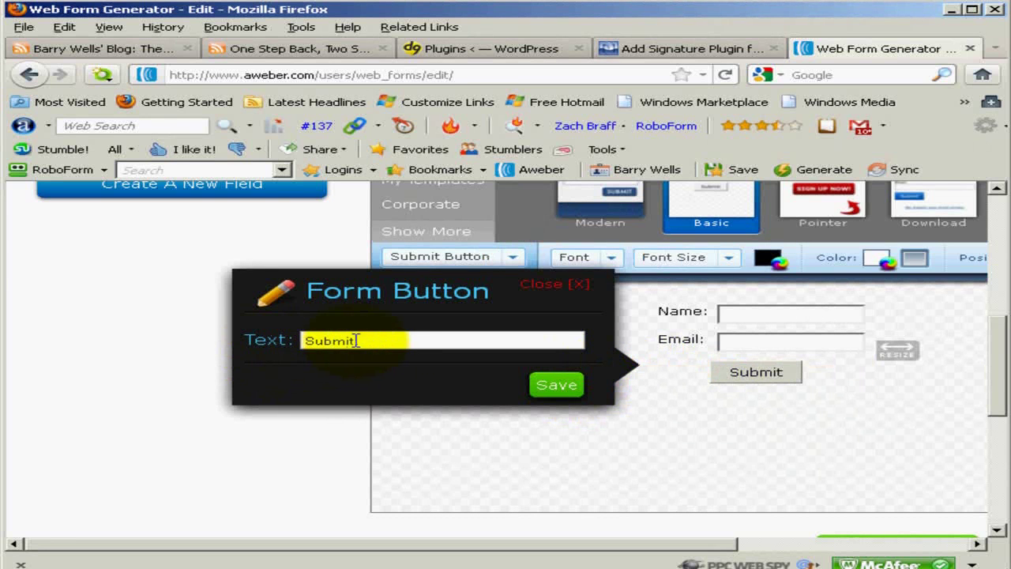
pyautogui.moveTo(368, 340); pyautogui.dragTo(268, 345)
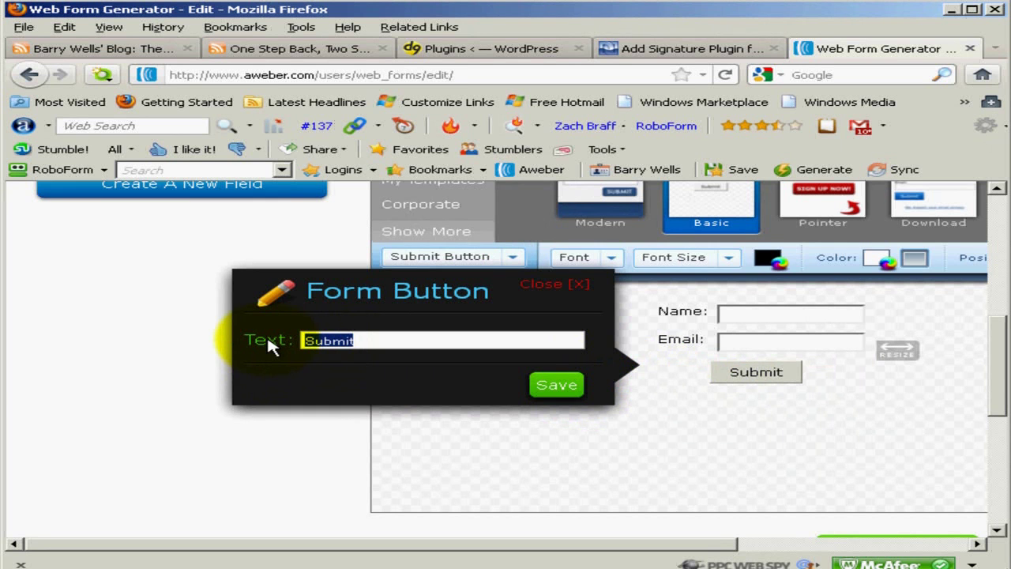
pyautogui.write('Co')
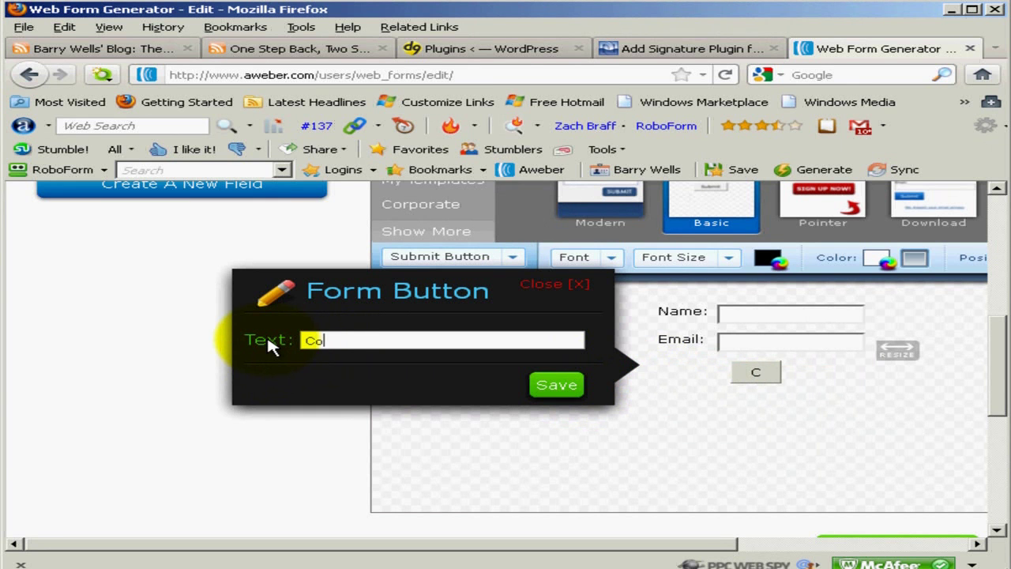
pyautogui.write('unt me in')
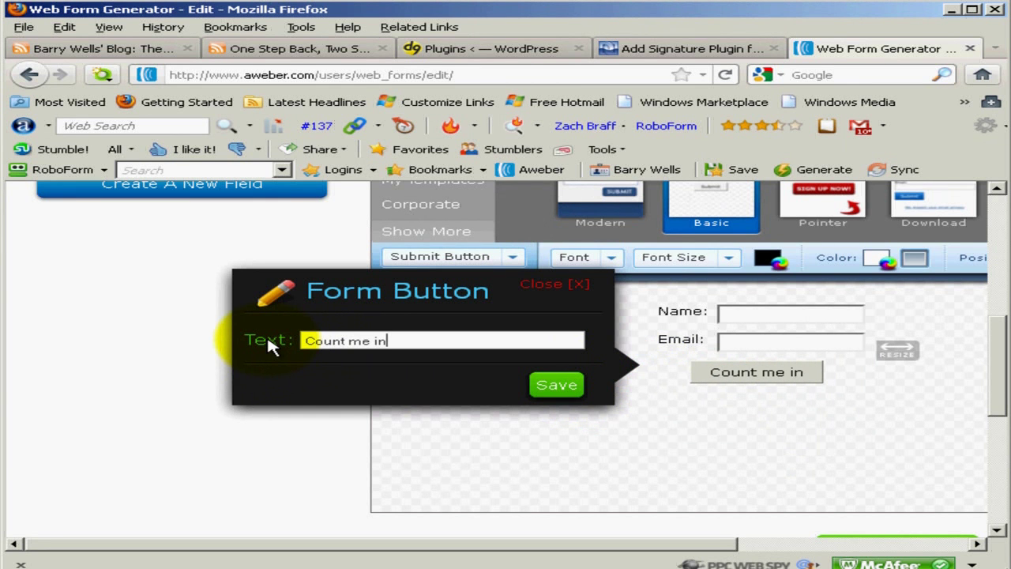
pyautogui.click(558, 389)
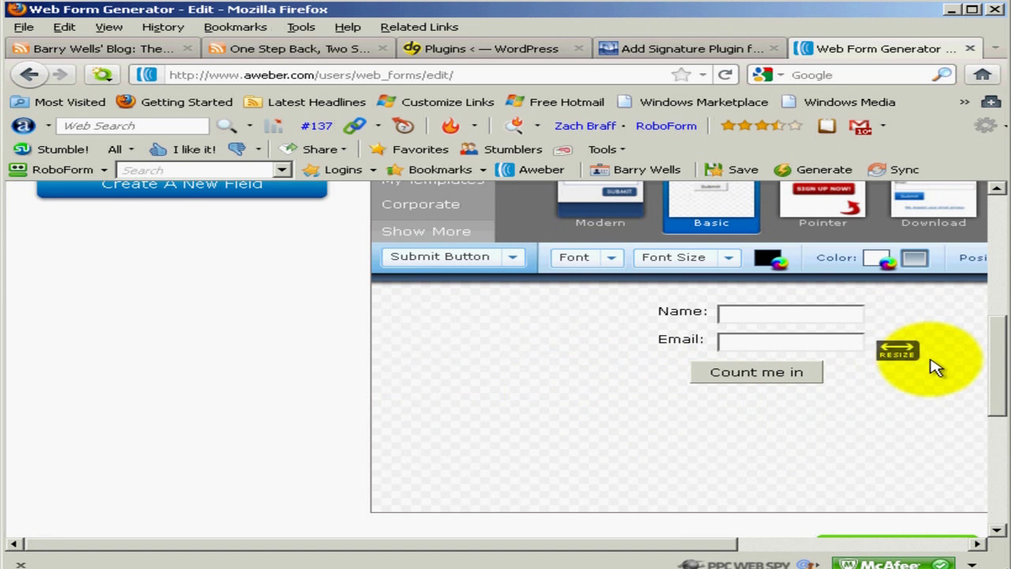
# Widen the form slightly and set the "Count me in" button's position to right-aligned.
pyautogui.moveTo(898, 354); pyautogui.dragTo(954, 353)
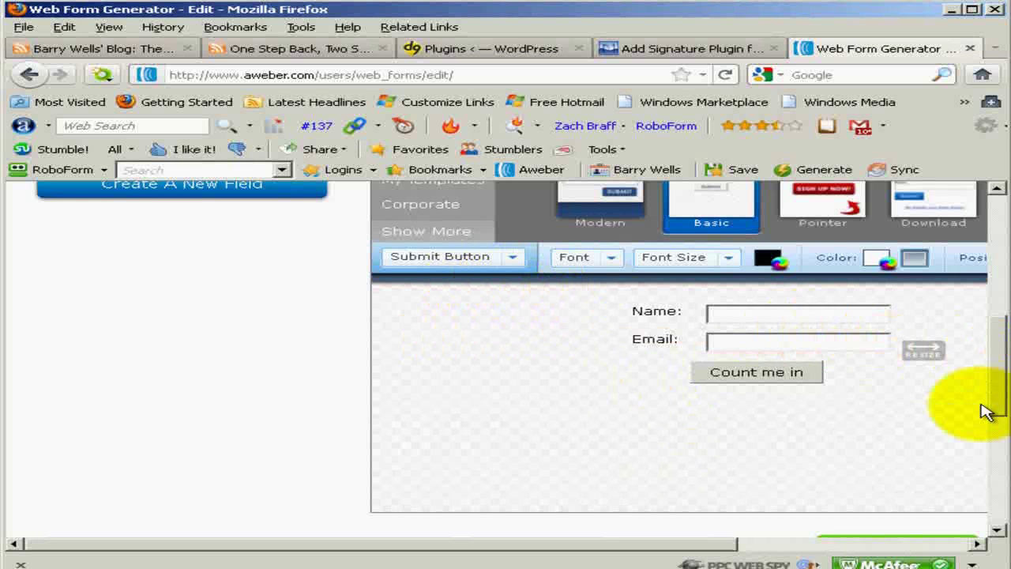
pyautogui.moveTo(675, 542); pyautogui.dragTo(907, 537)
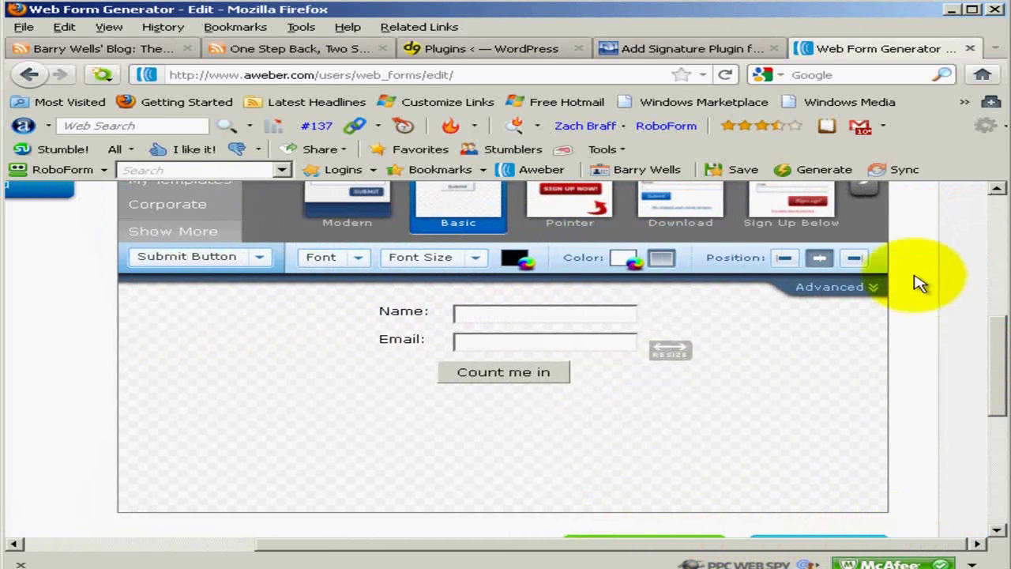
pyautogui.click(855, 261)
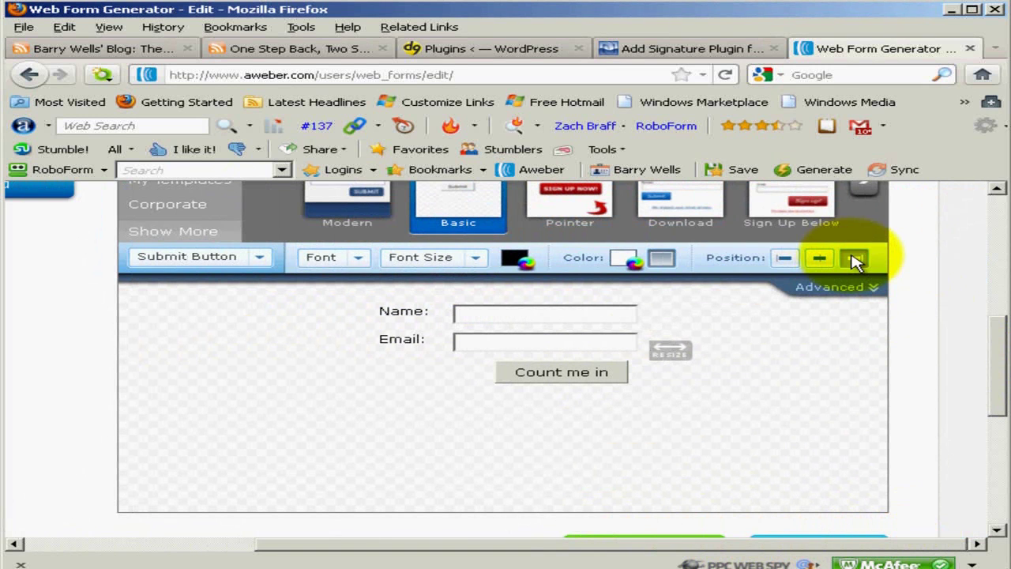
pyautogui.click(810, 261)
pyautogui.click(784, 260)
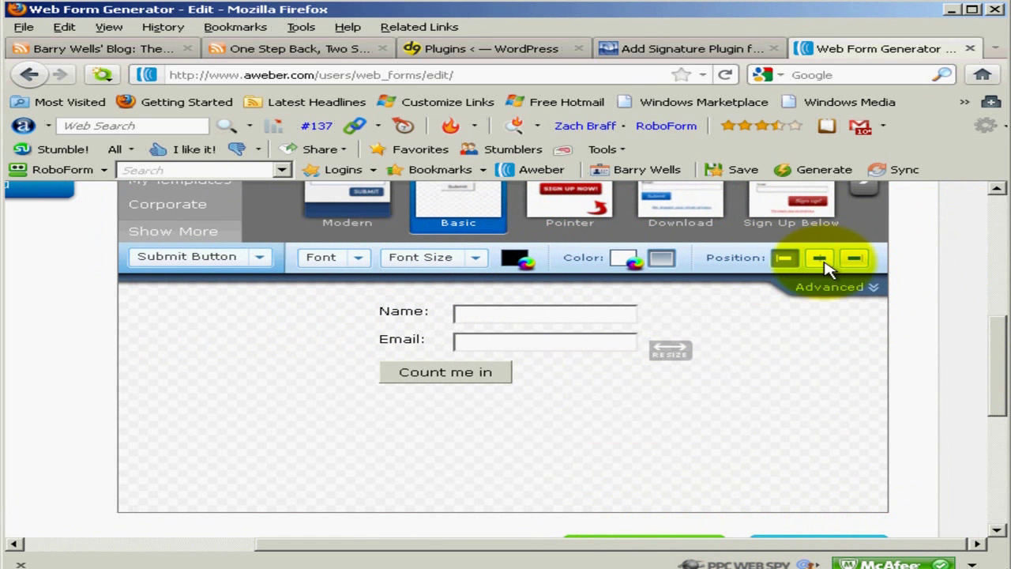
pyautogui.click(821, 260)
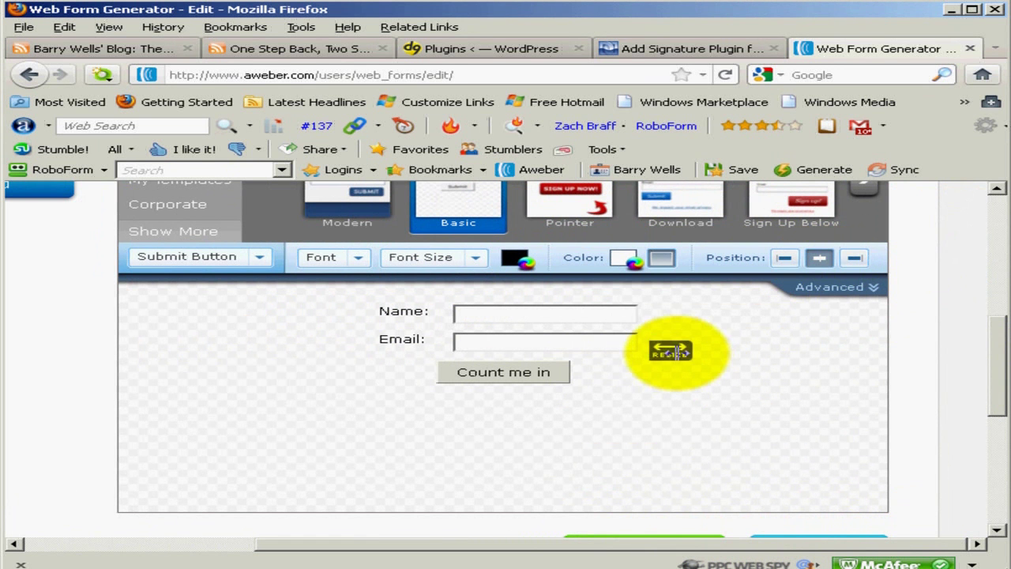
pyautogui.moveTo(668, 351)
pyautogui.mouseDown()
pyautogui.moveTo(638, 353)
pyautogui.moveTo(655, 350)
pyautogui.mouseUp()
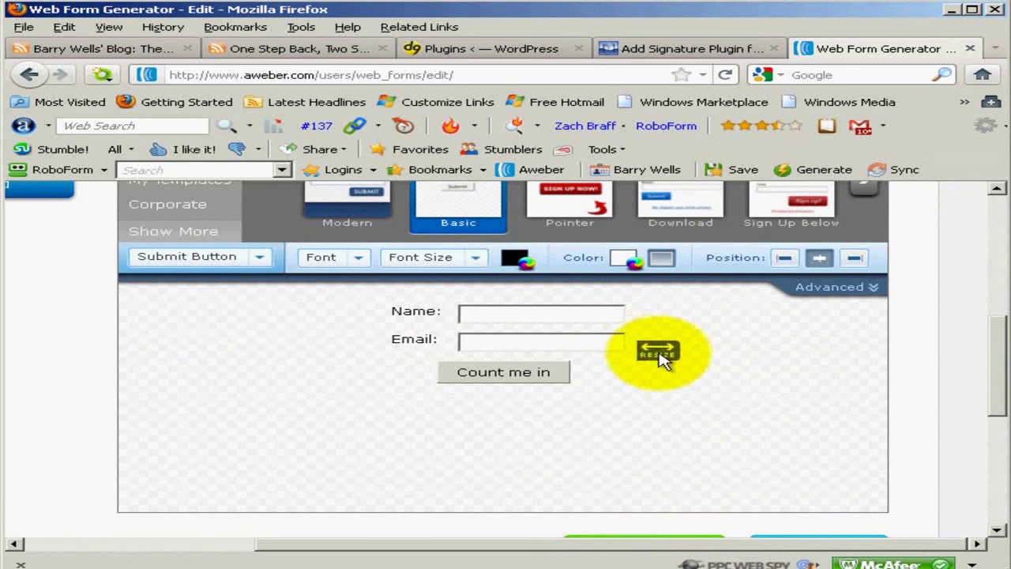
pyautogui.click(859, 259)
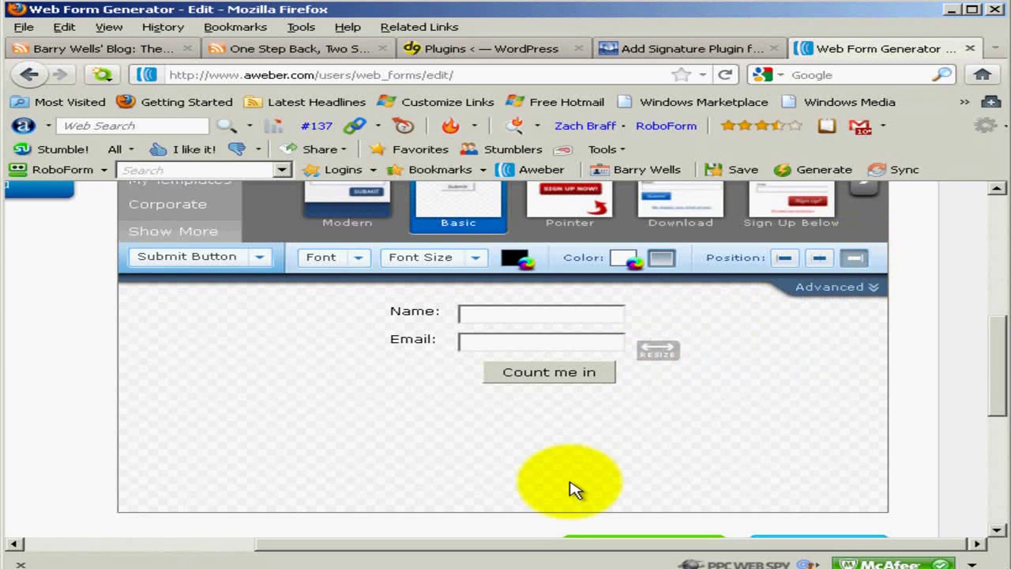
# Save the web form design and go on to Step 2, the form's settings.
pyautogui.scroll(-4, 701, 411)
pyautogui.scroll(-2, 701, 411)
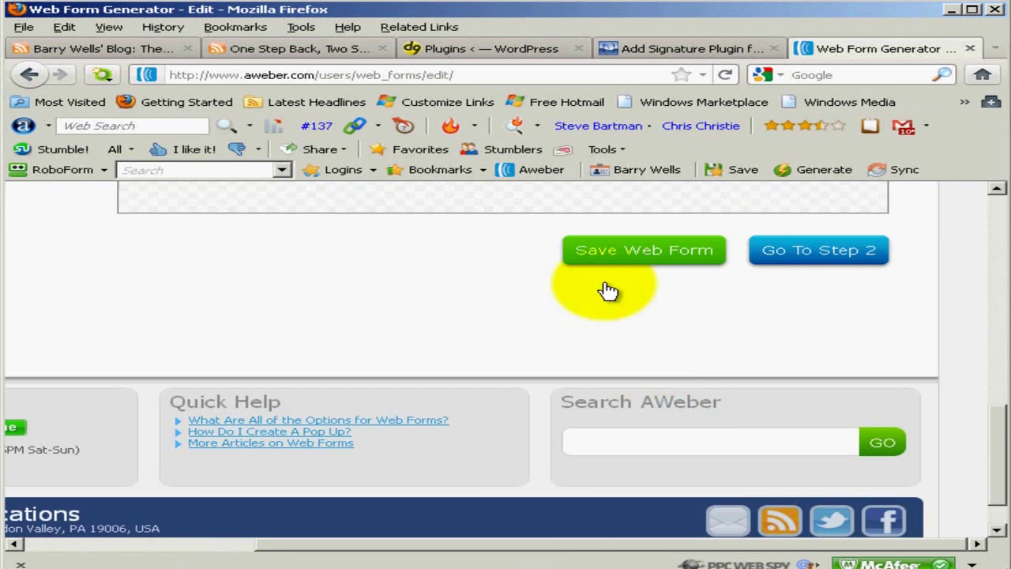
pyautogui.click(608, 251)
pyautogui.scroll(-10, 582, 395)
pyautogui.scroll(-4, 582, 410)
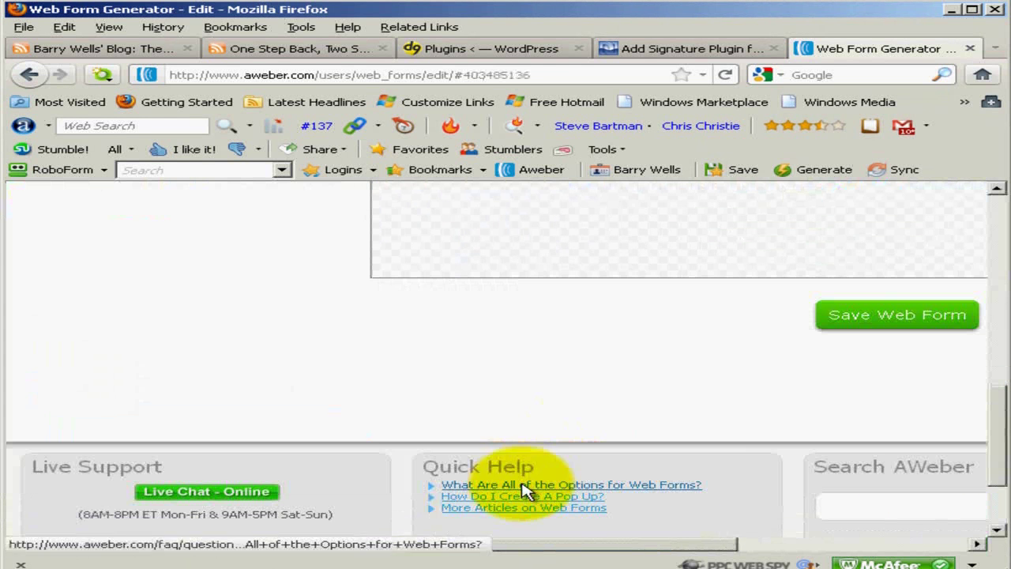
pyautogui.moveTo(495, 544); pyautogui.dragTo(647, 547)
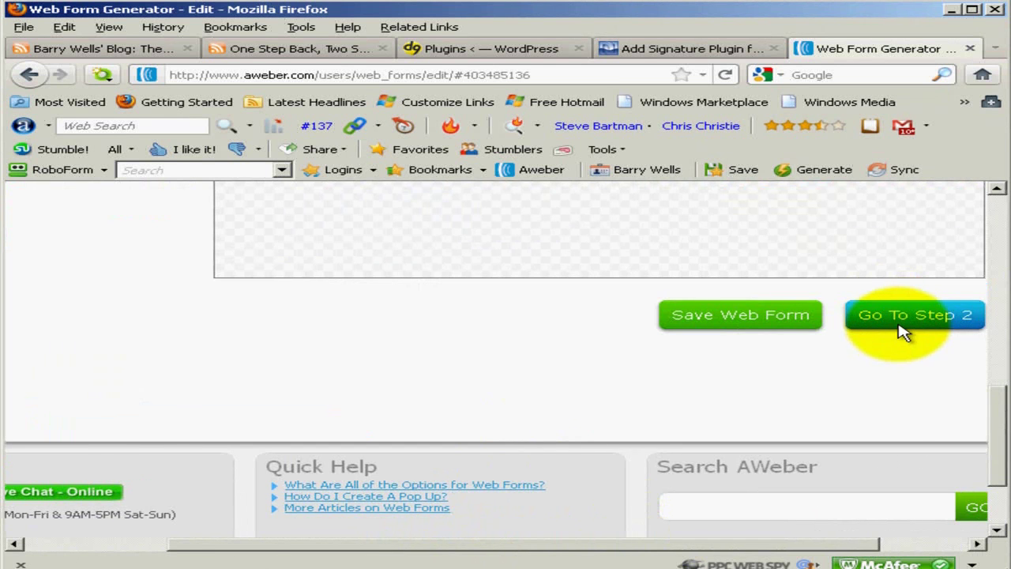
pyautogui.click(901, 330)
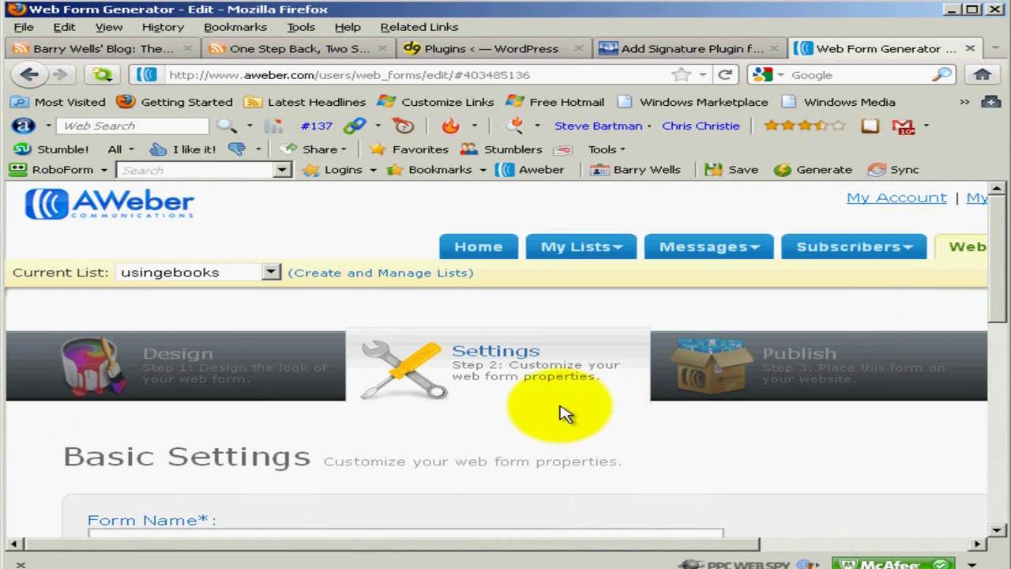
# Name the web form "add sig blog post" and set its Thank You Page to Audio Version.
pyautogui.scroll(-5, 561, 412)
pyautogui.click(182, 341)
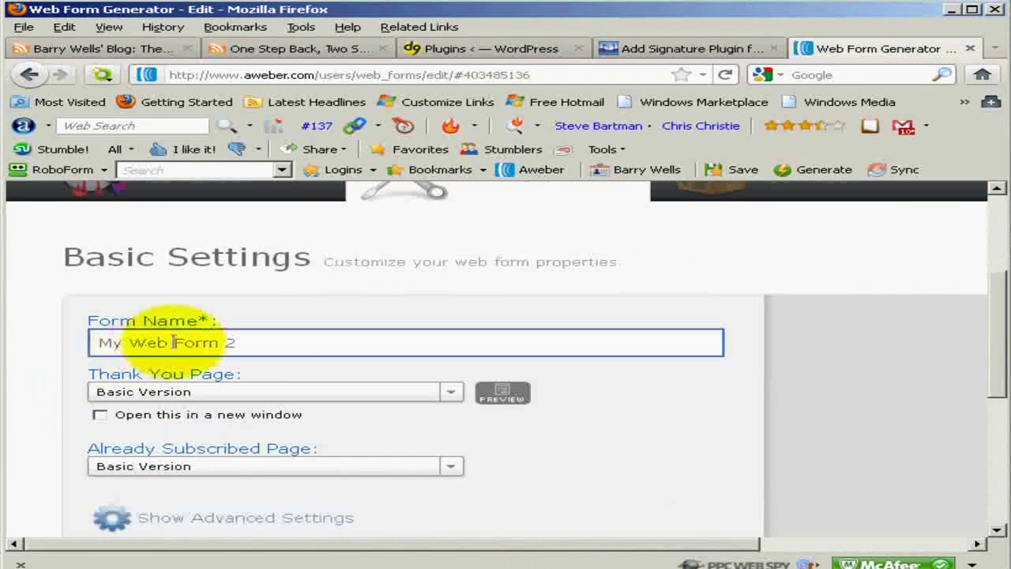
pyautogui.moveTo(247, 343); pyautogui.dragTo(45, 343)
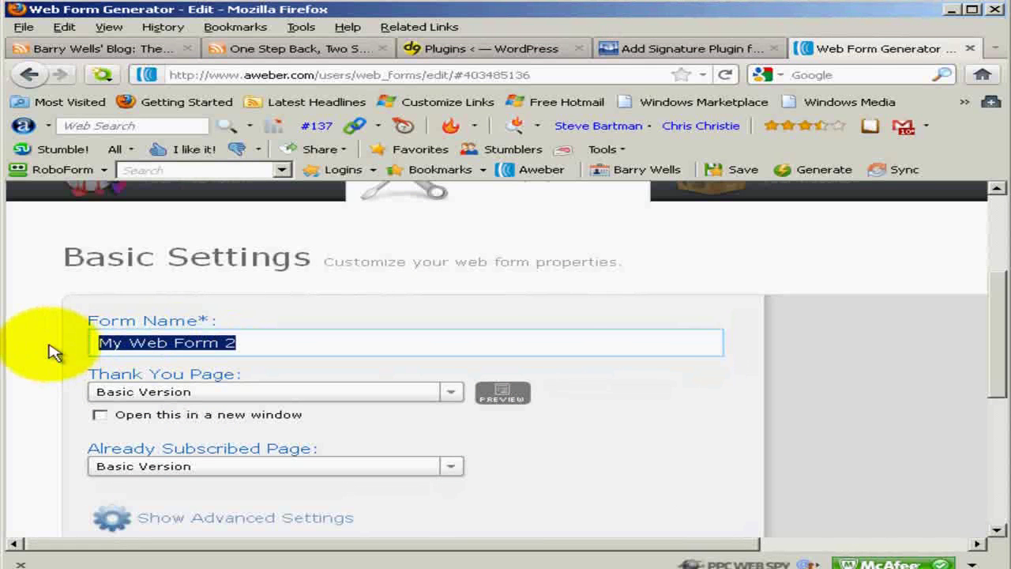
pyautogui.write('add sig blog post')
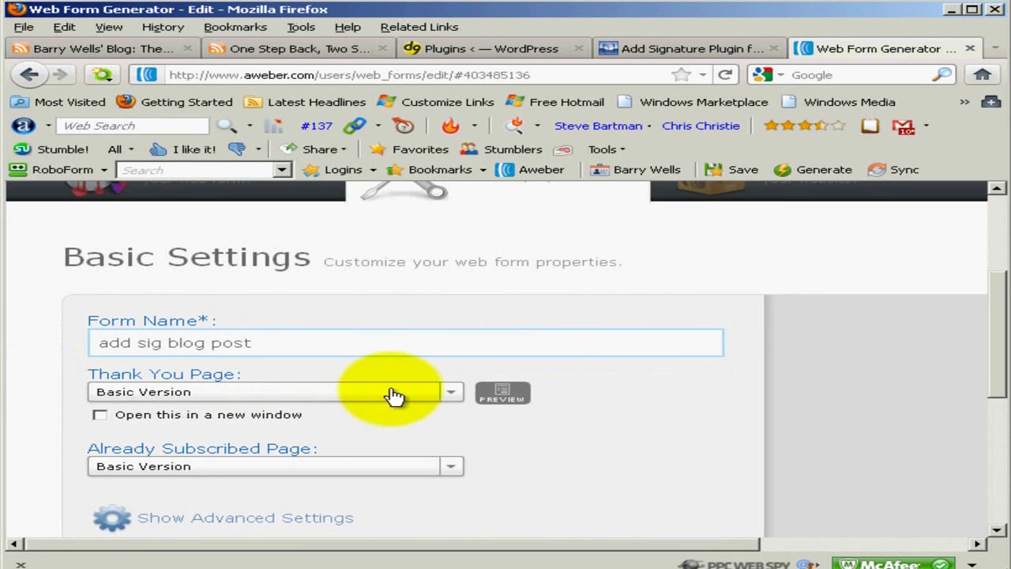
pyautogui.click(452, 398)
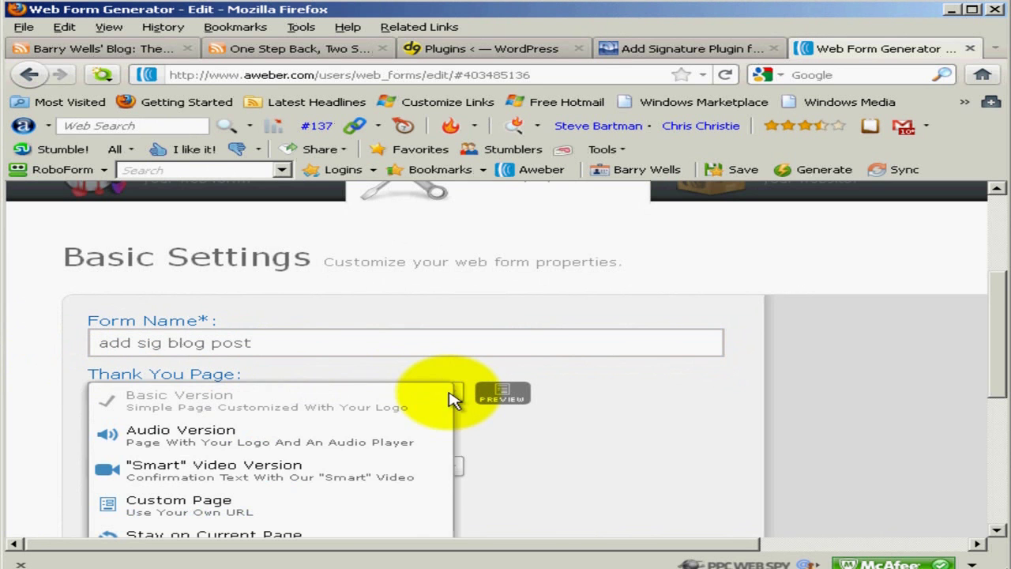
pyautogui.click(310, 442)
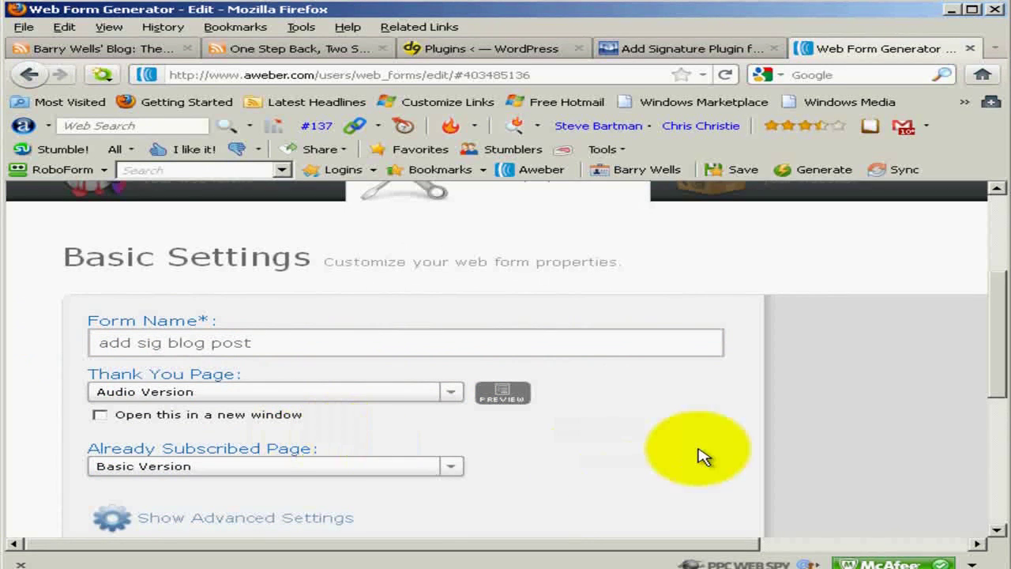
# Save the web form's basic settings and go on to Step 3, Publish.
pyautogui.scroll(-2, 662, 444)
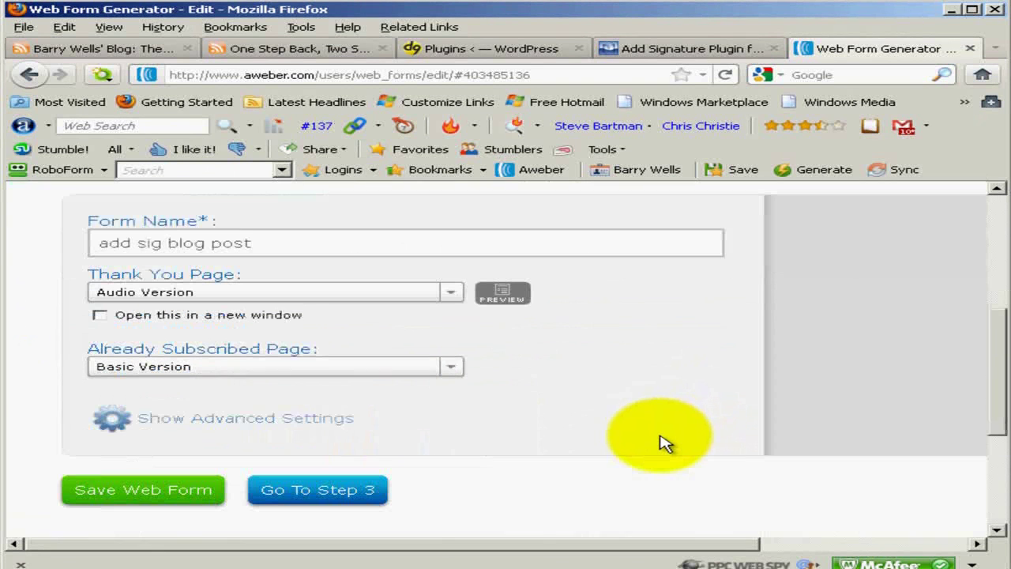
pyautogui.click(163, 495)
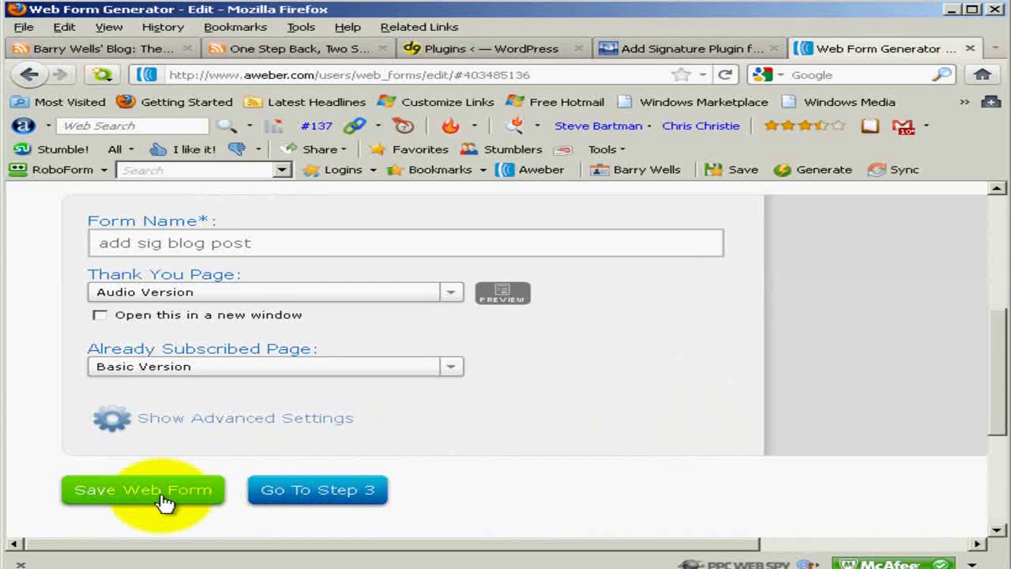
pyautogui.scroll(-2, 523, 416)
pyautogui.scroll(-1, 474, 416)
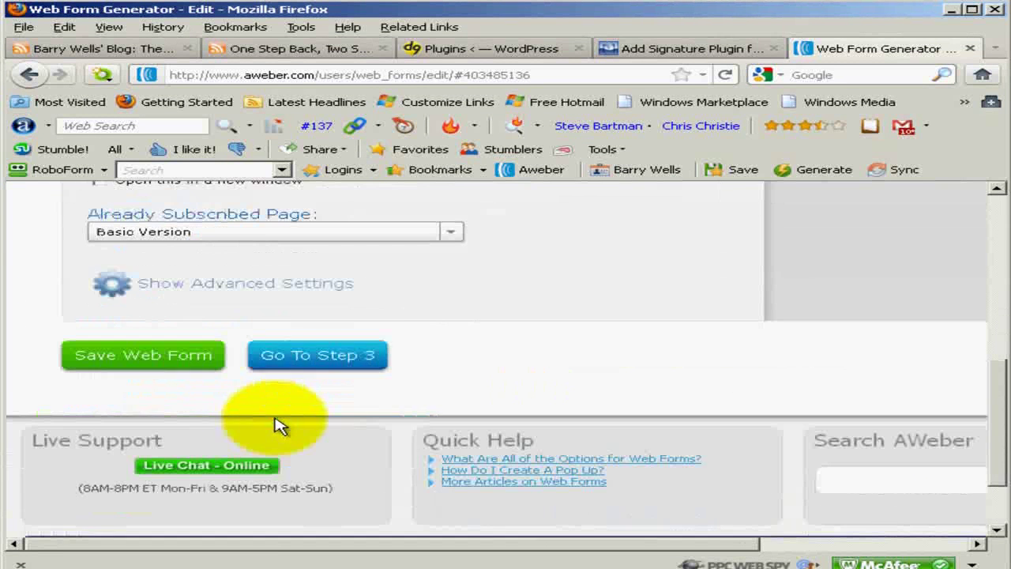
pyautogui.click(300, 359)
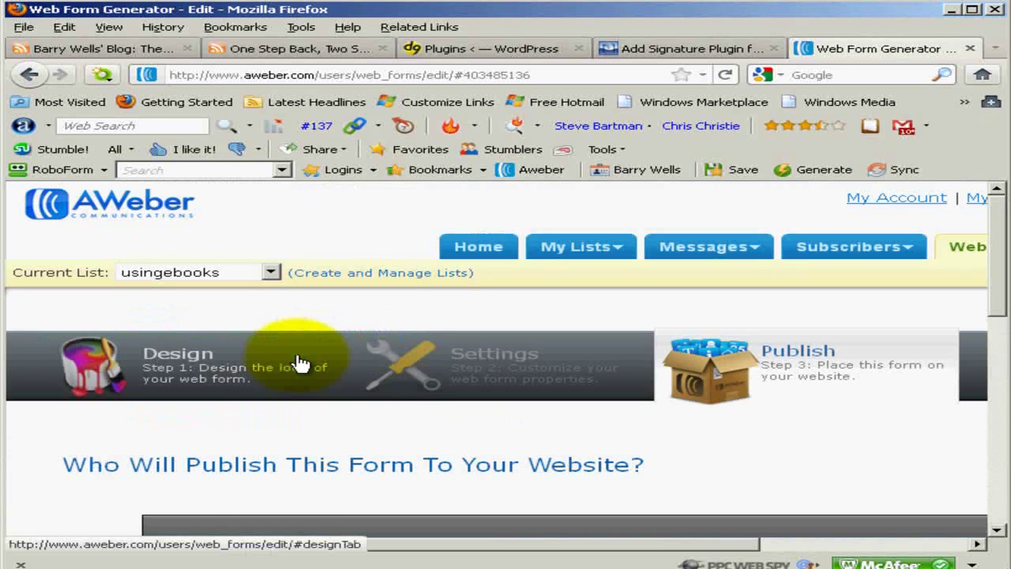
# Choose to install the form yourself and copy its JavaScript snippet.
pyautogui.scroll(-5, 410, 386)
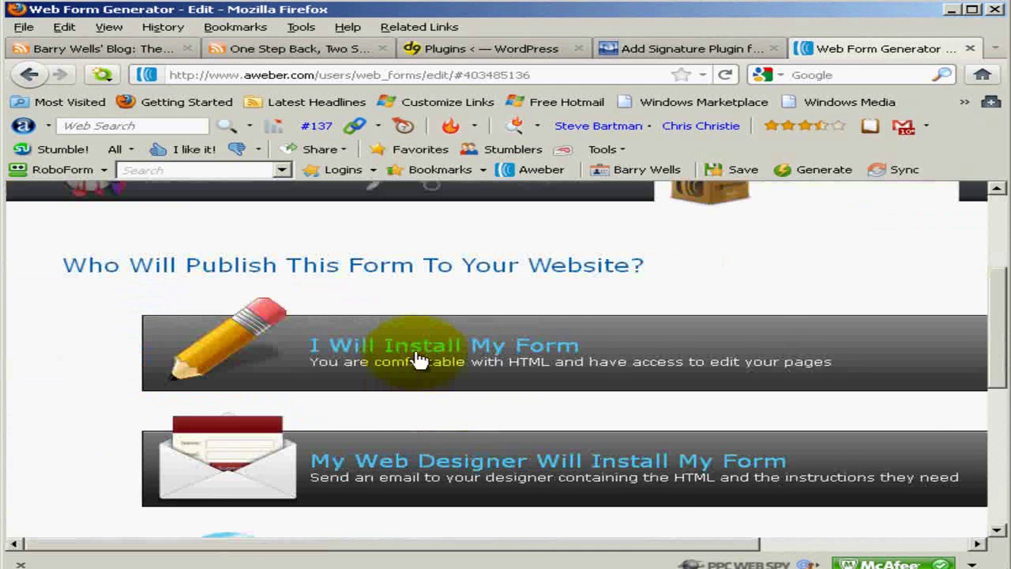
pyautogui.click(417, 350)
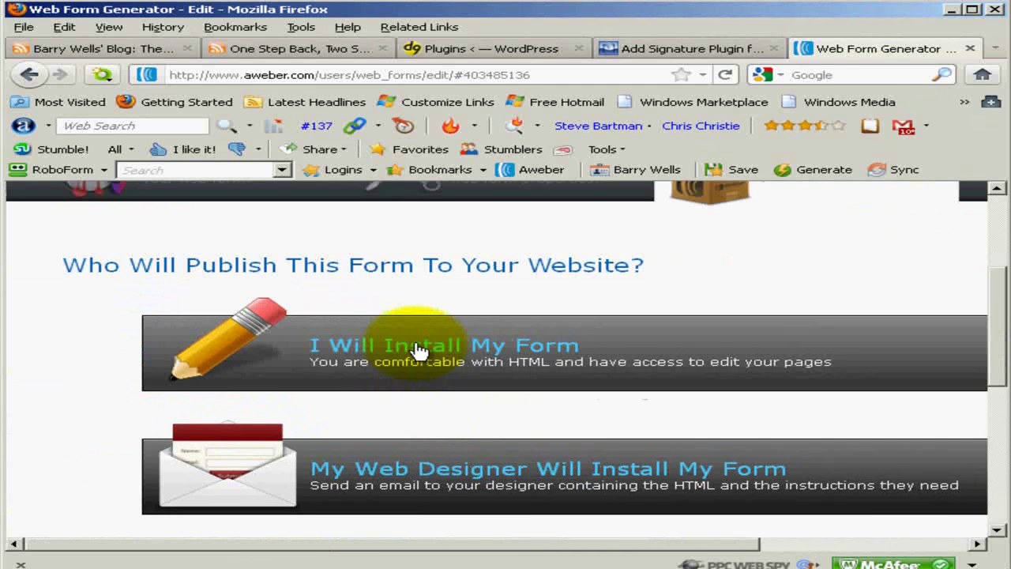
pyautogui.scroll(-5, 420, 340)
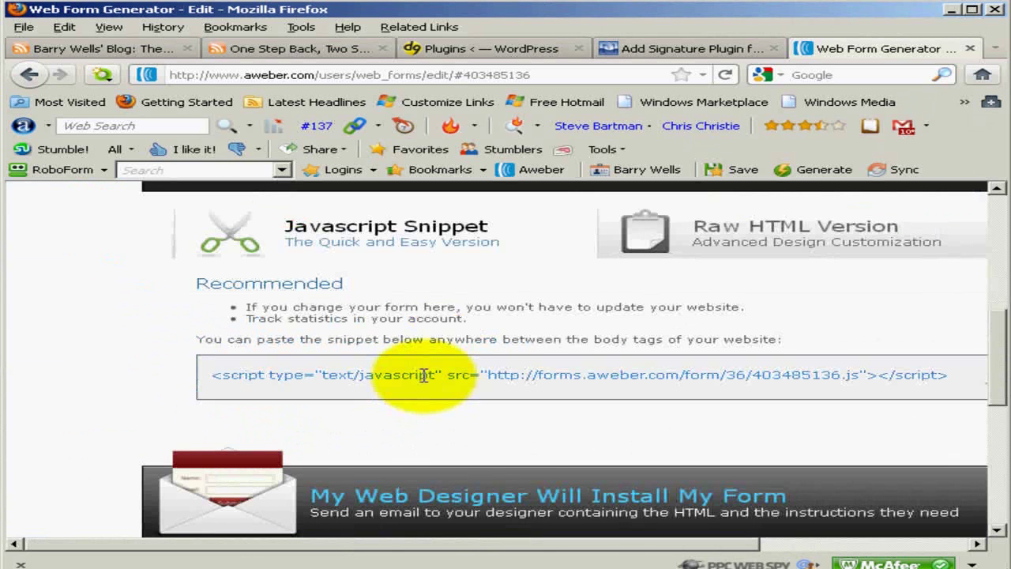
pyautogui.click(424, 375)
pyautogui.rightClick(429, 377)
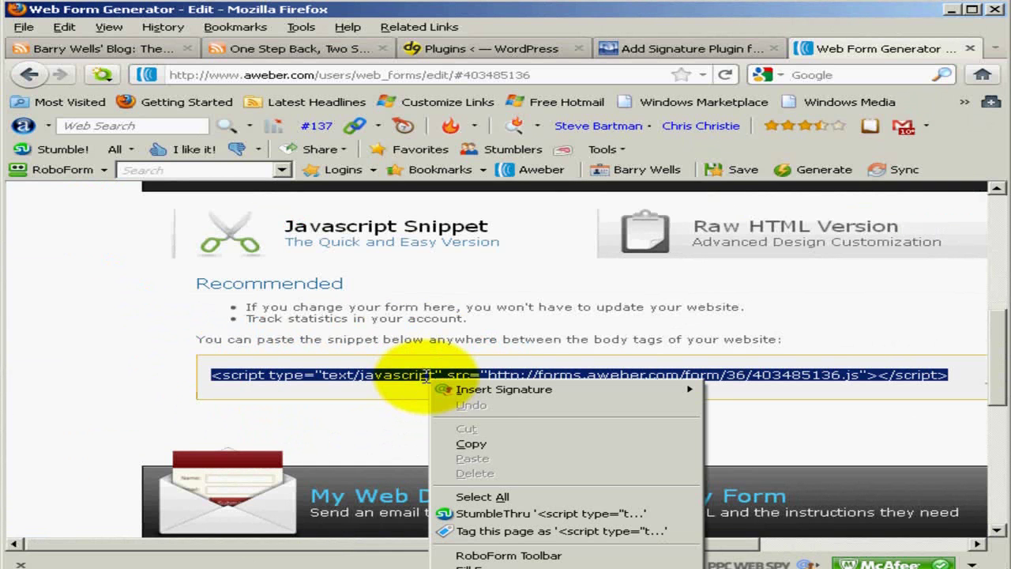
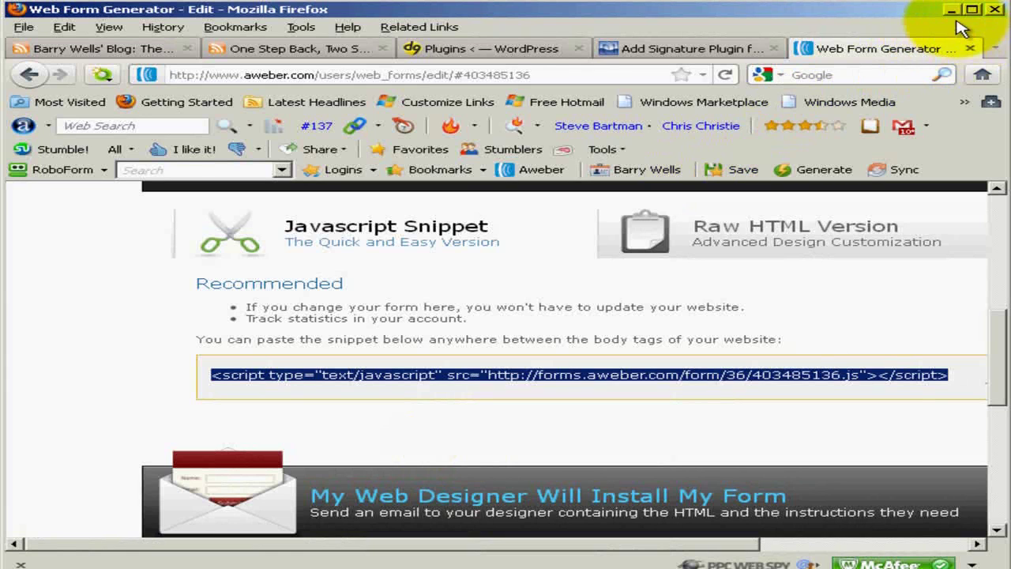
# Switch to FileZilla and select the plugin file dd-add-sig.php in the local Desktop folder.
pyautogui.click(950, 11)
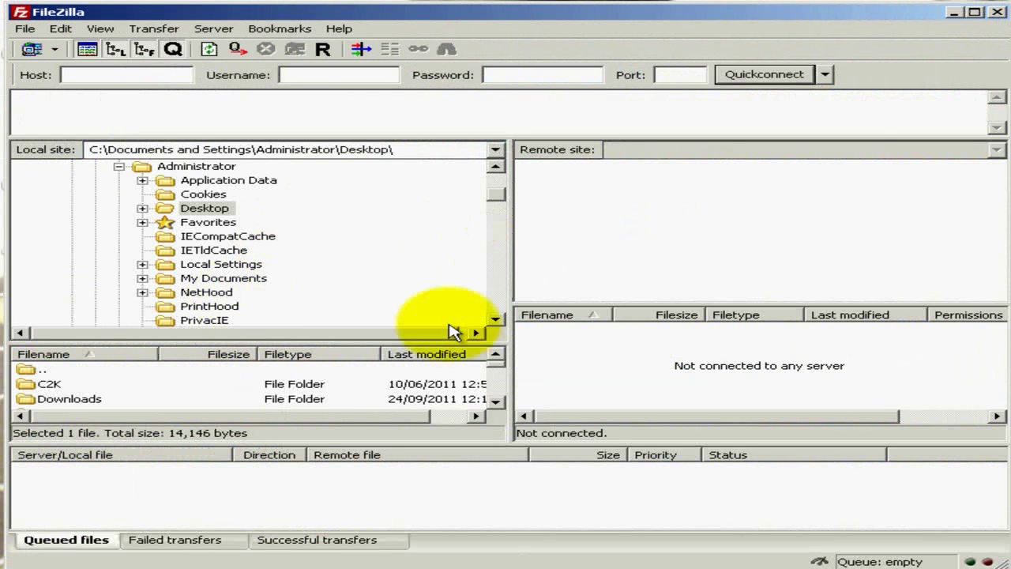
pyautogui.click(497, 403)
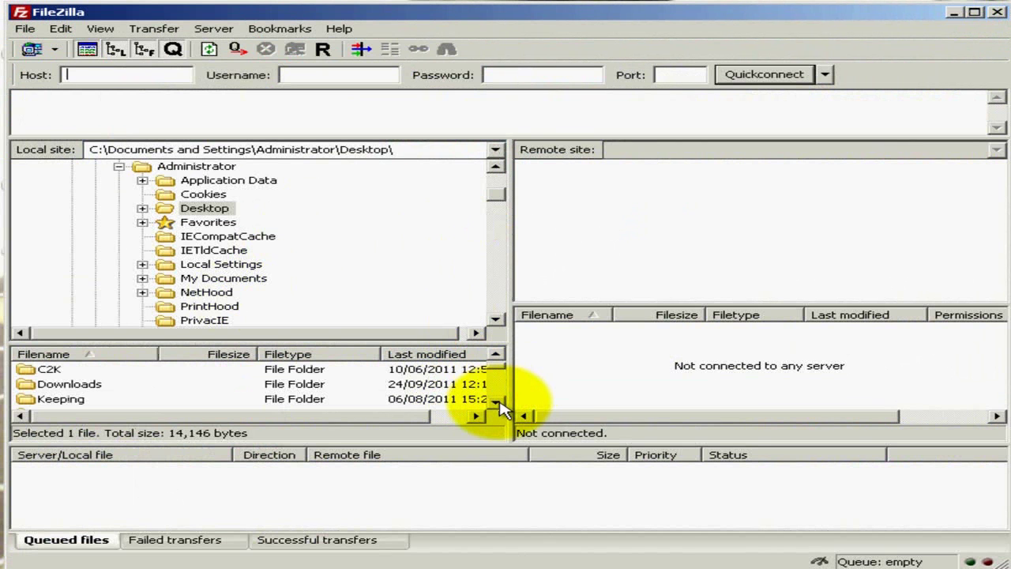
pyautogui.click(496, 403)
pyautogui.click(497, 402)
pyautogui.click(497, 402)
pyautogui.click(496, 403)
pyautogui.click(497, 402)
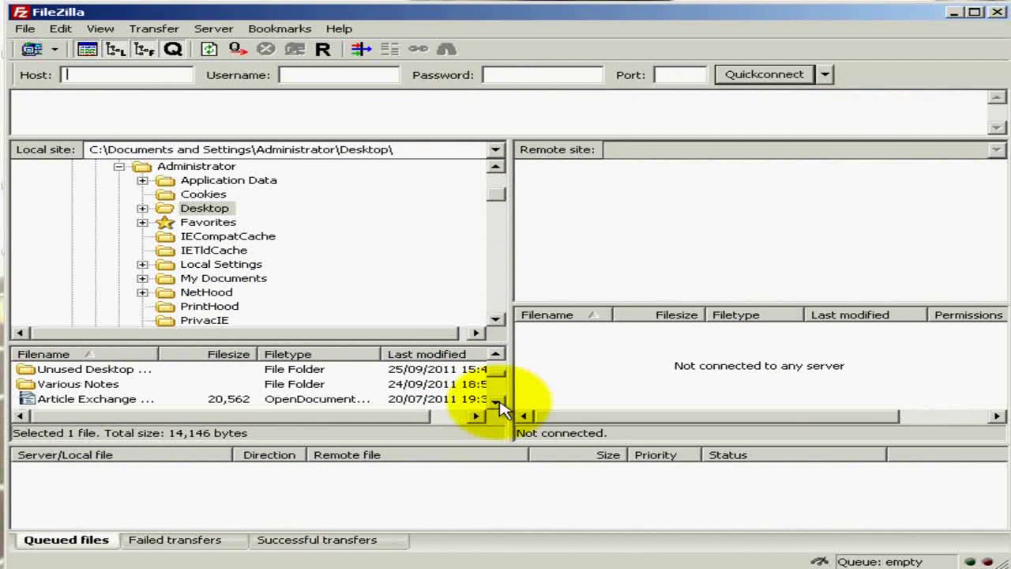
pyautogui.click(497, 403)
pyautogui.click(496, 403)
pyautogui.click(497, 403)
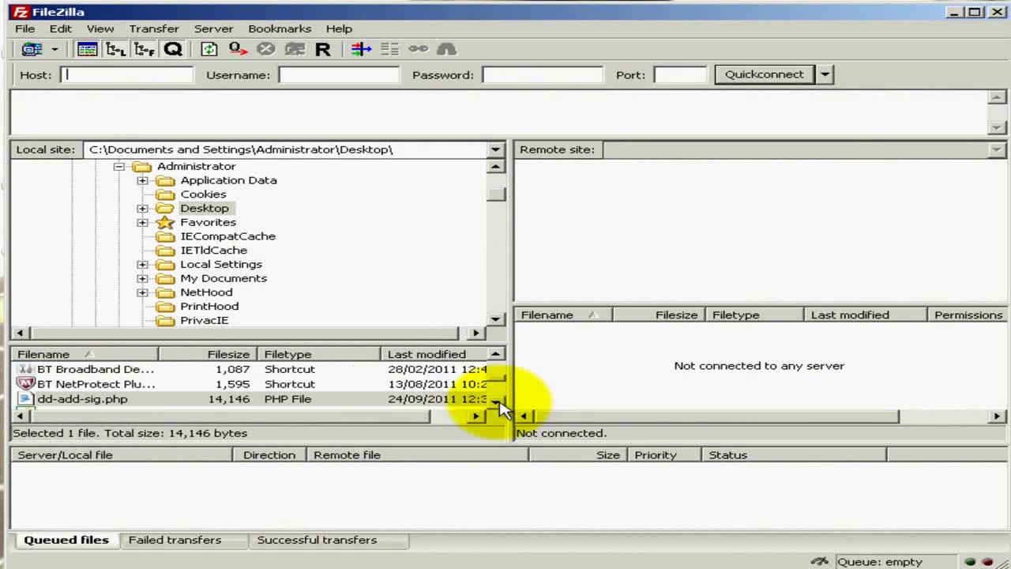
pyautogui.click(187, 400)
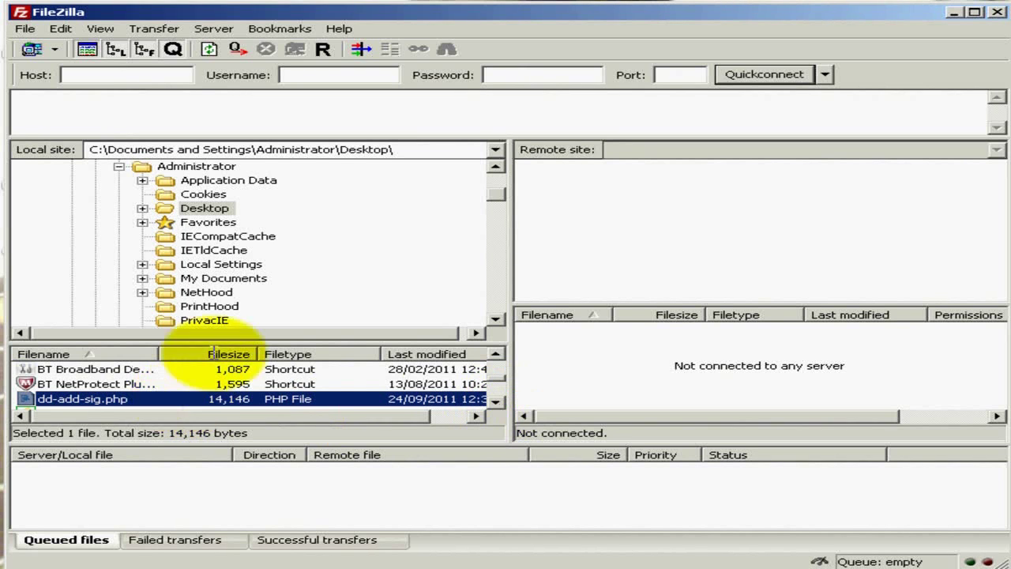
# Reconnect to the last used FTP server and expand its www folder.
pyautogui.click(213, 29)
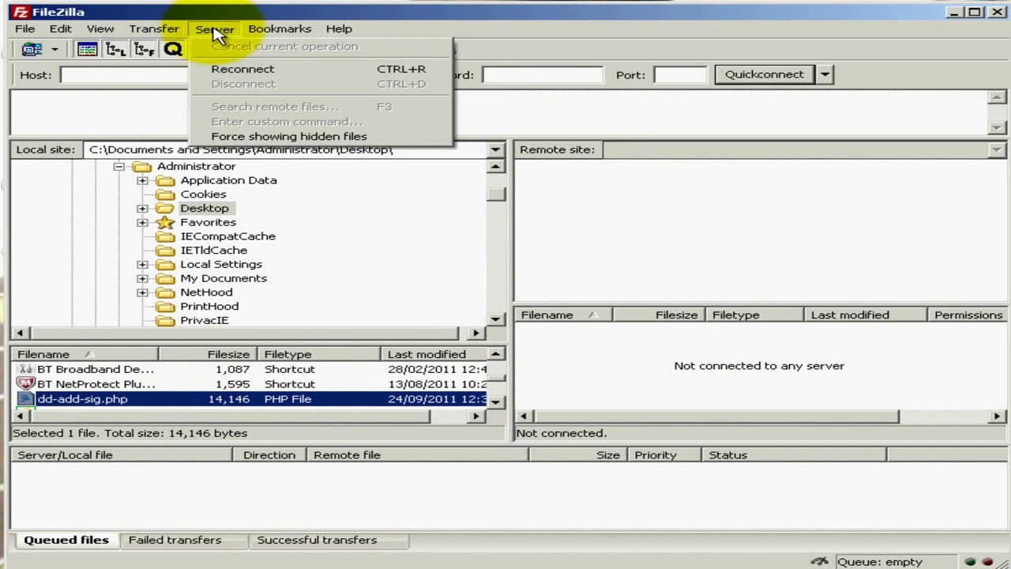
pyautogui.click(230, 71)
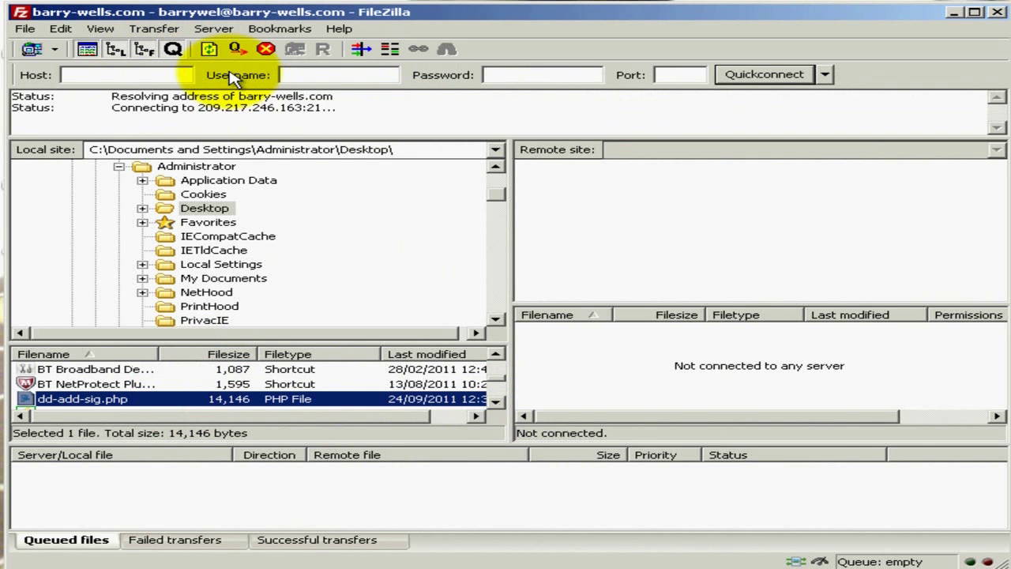
pyautogui.click(584, 186)
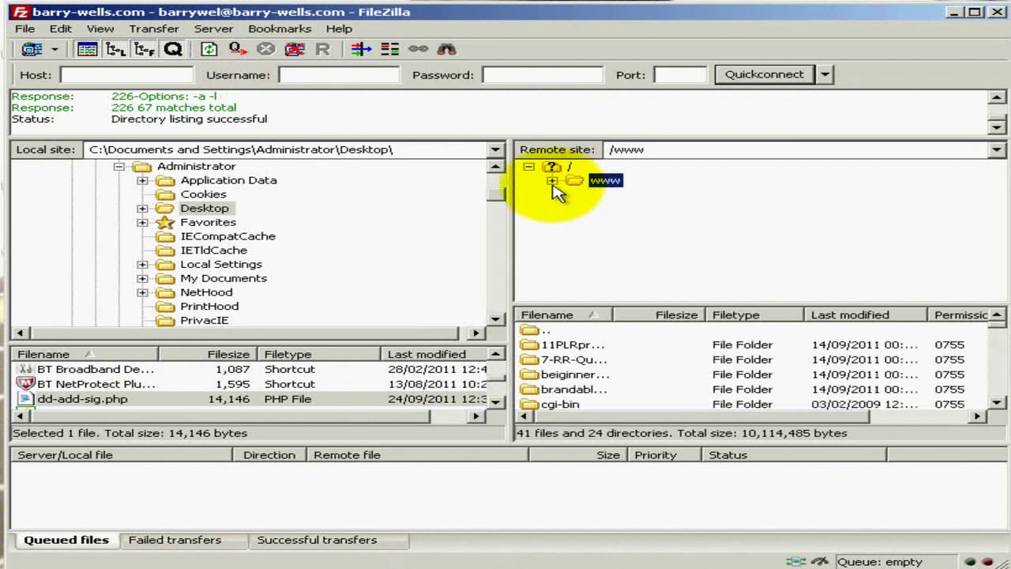
pyautogui.click(552, 181)
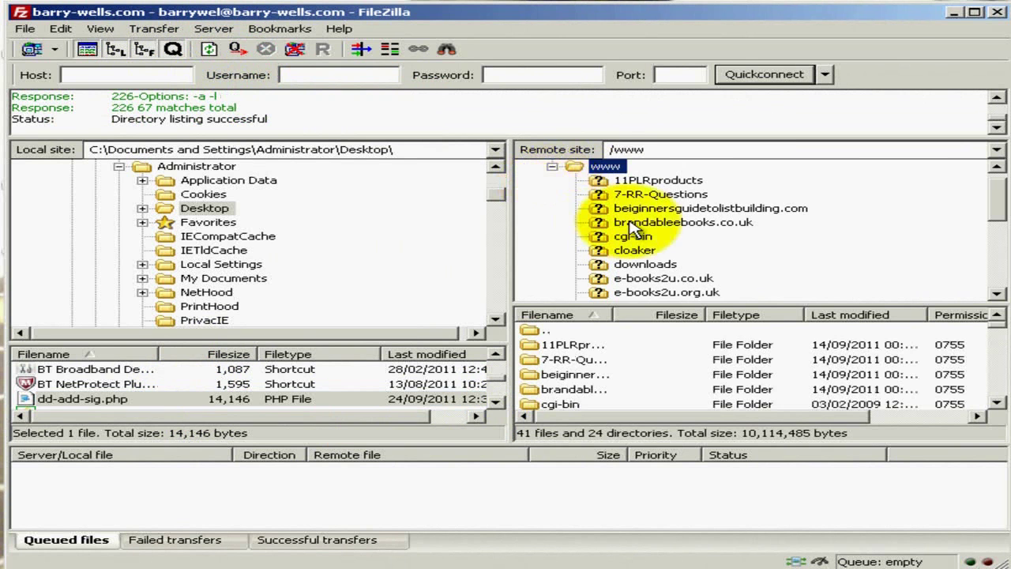
# Open the wp-content/plugins folder on the server and locate dd-add-sig.php in its file list.
pyautogui.scroll(-5, 632, 225)
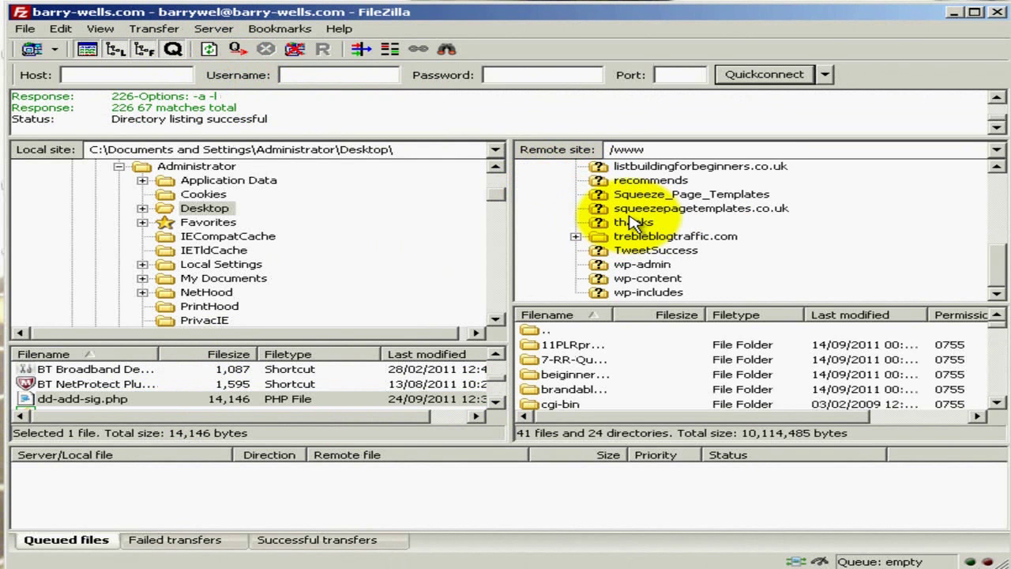
pyautogui.click(595, 279)
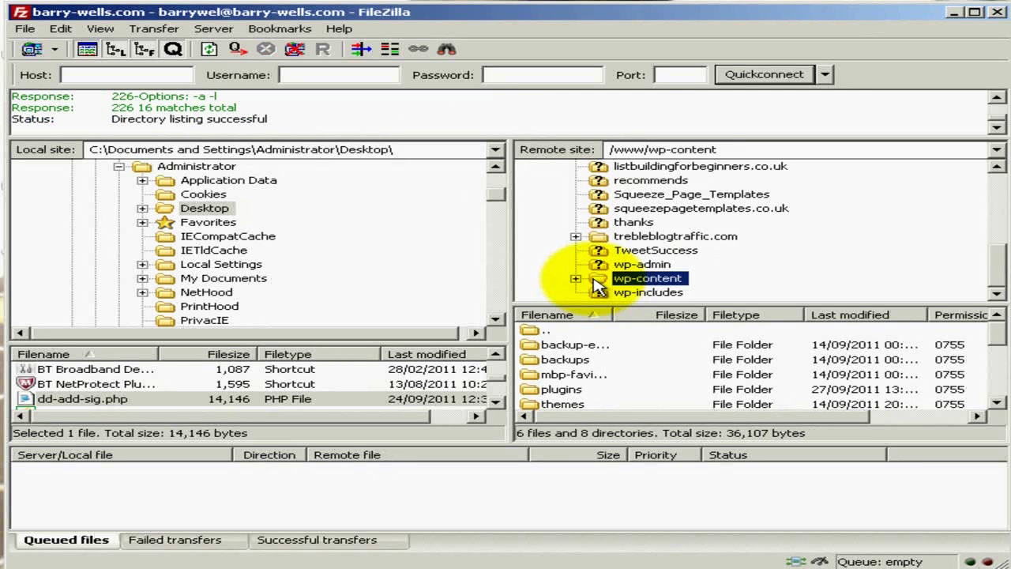
pyautogui.click(576, 280)
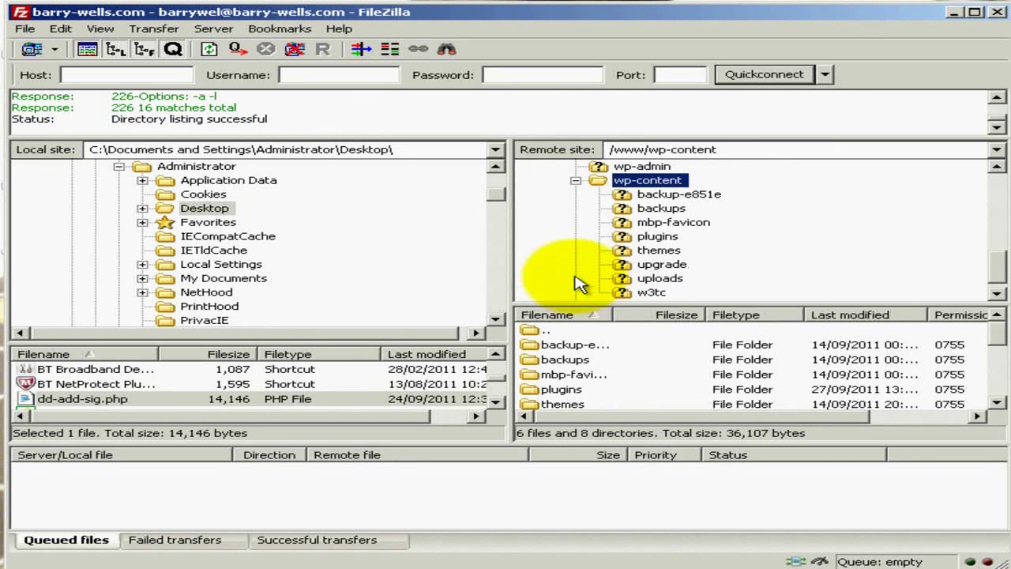
pyautogui.click(624, 240)
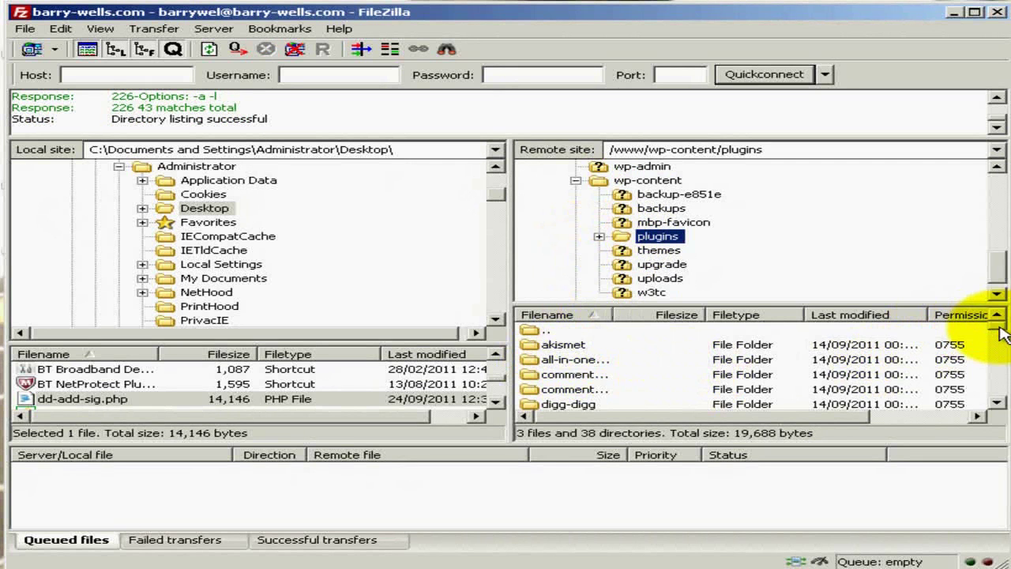
pyautogui.moveTo(1001, 332); pyautogui.dragTo(999, 396)
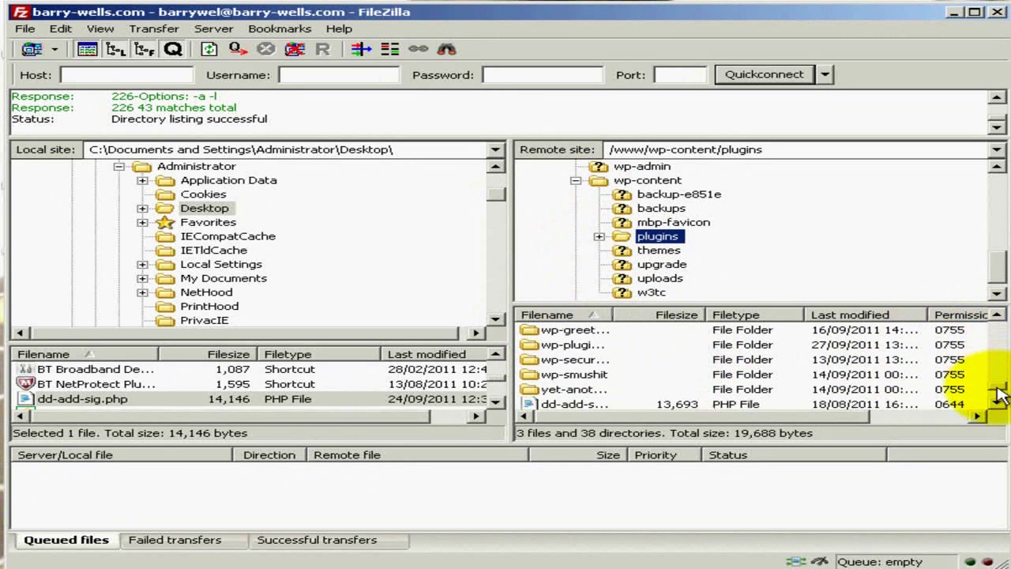
pyautogui.scroll(-1, 999, 397)
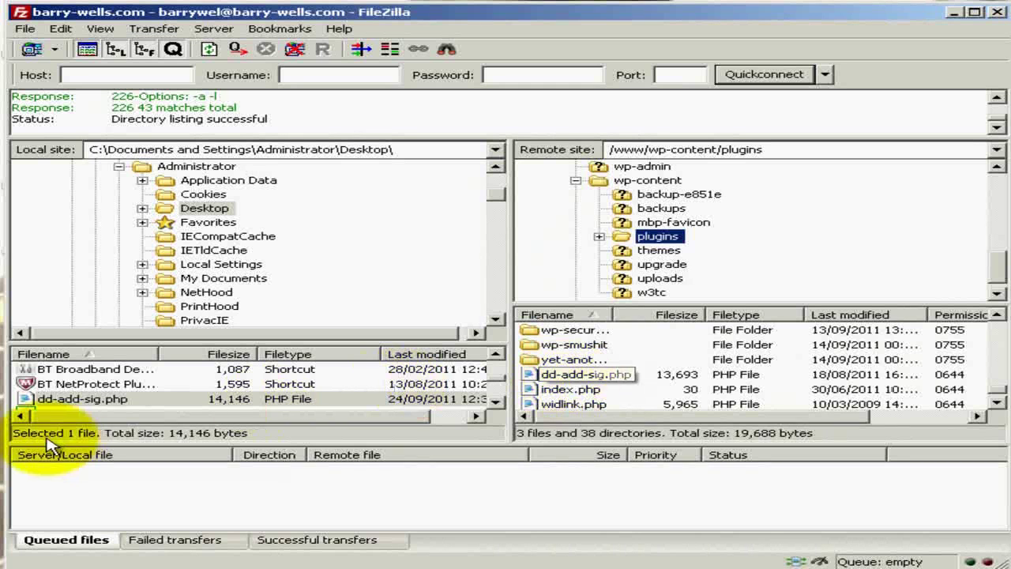
# Show the upload option for the local dd-add-sig.php file, dismiss it, and disconnect from the FTP server.
pyautogui.click(101, 401)
pyautogui.rightClick(101, 401)
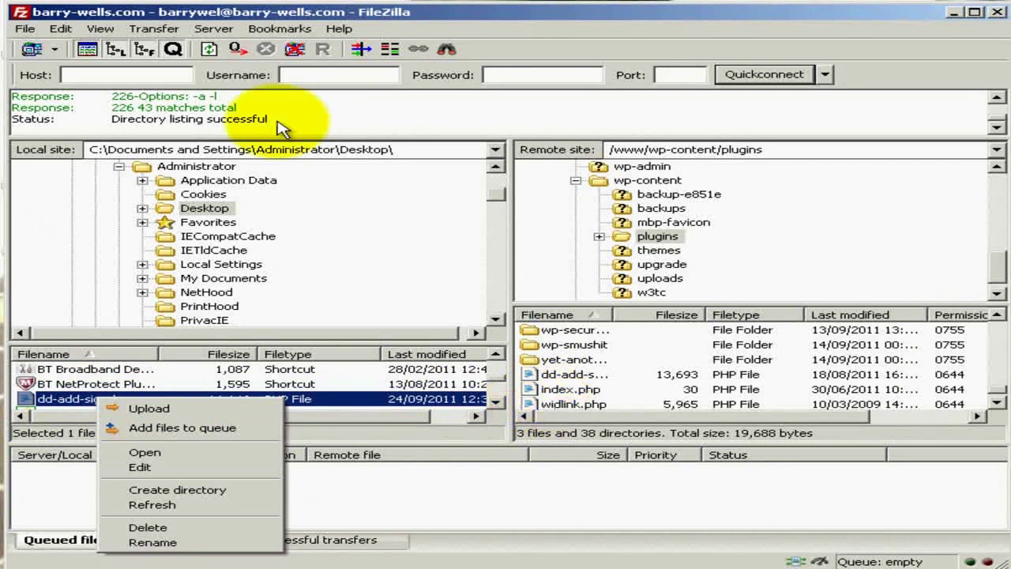
pyautogui.click(213, 30)
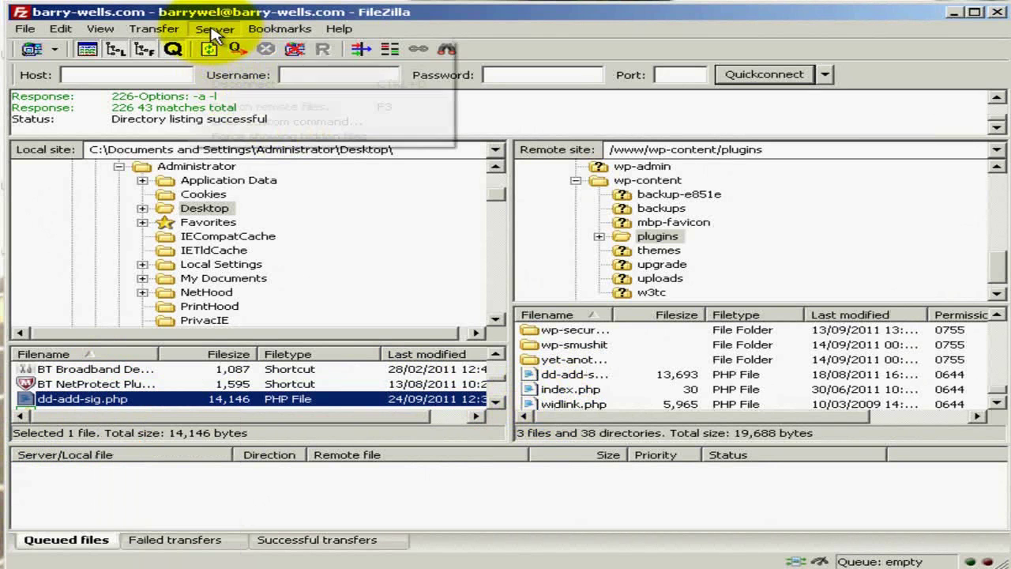
pyautogui.click(225, 84)
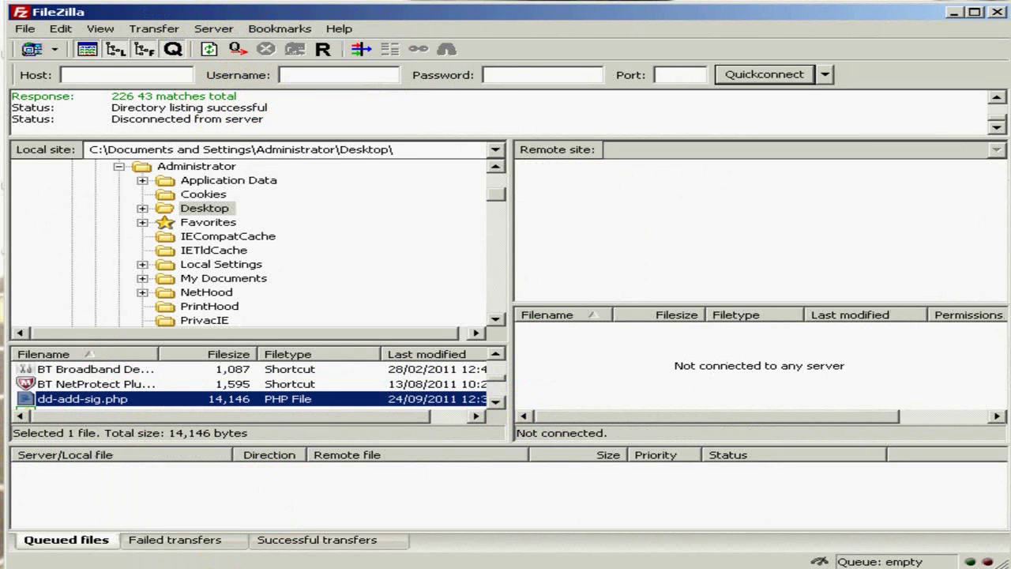
# Switch to the WordPress admin in Firefox and open the DDAddSig settings page.
pyautogui.click(235, 564)
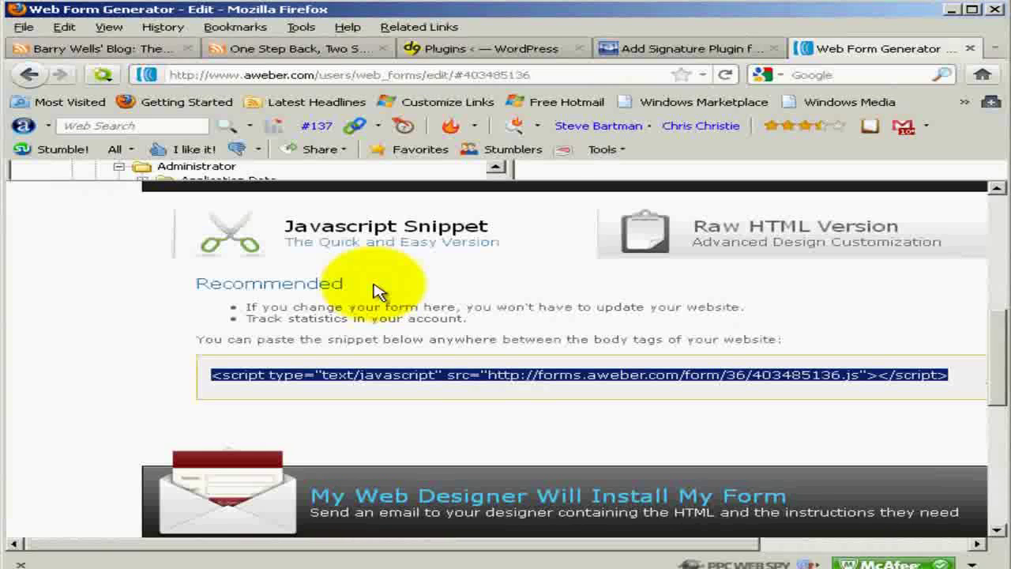
pyautogui.click(443, 49)
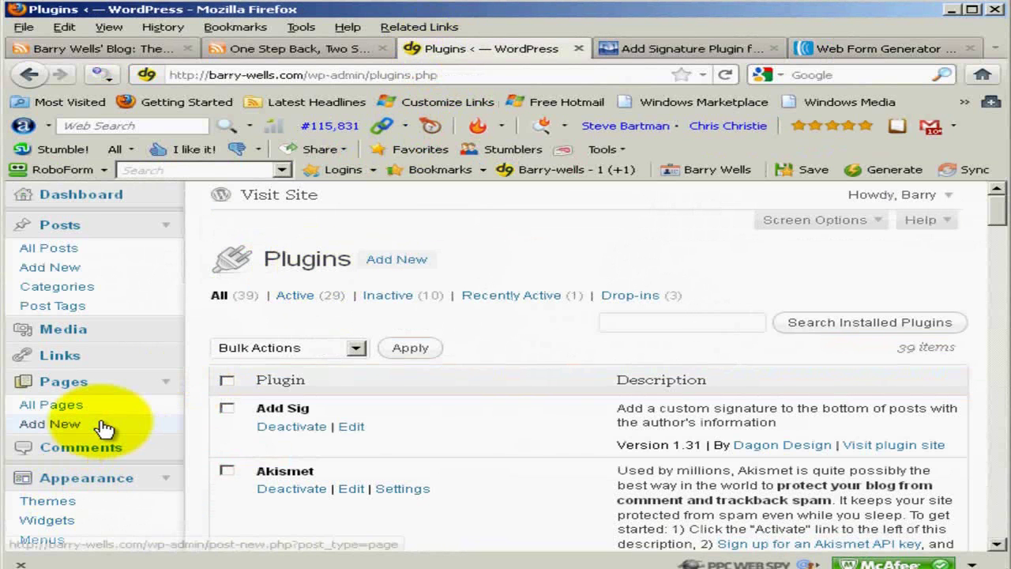
pyautogui.scroll(-5, 102, 424)
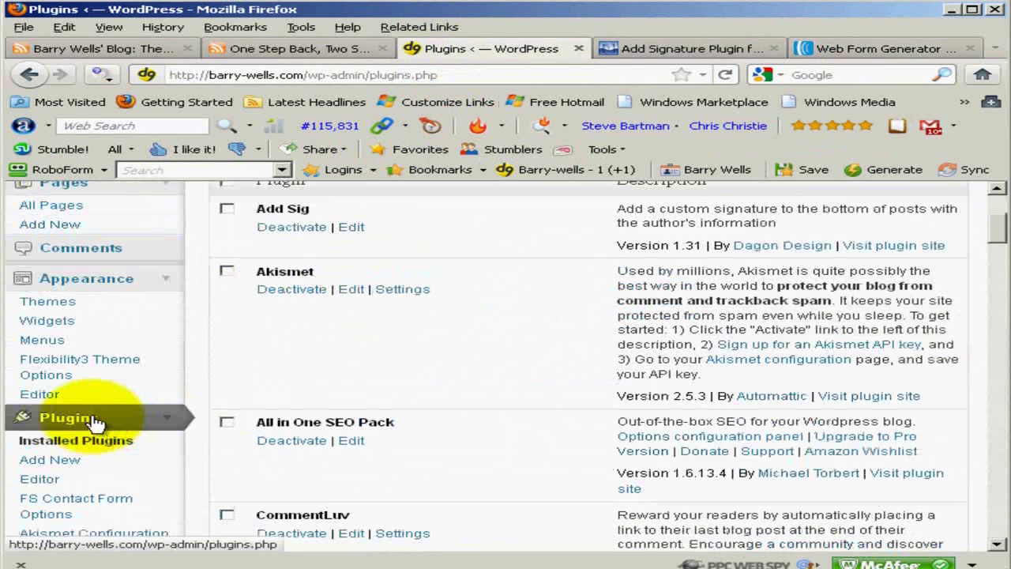
pyautogui.scroll(2, 379, 294)
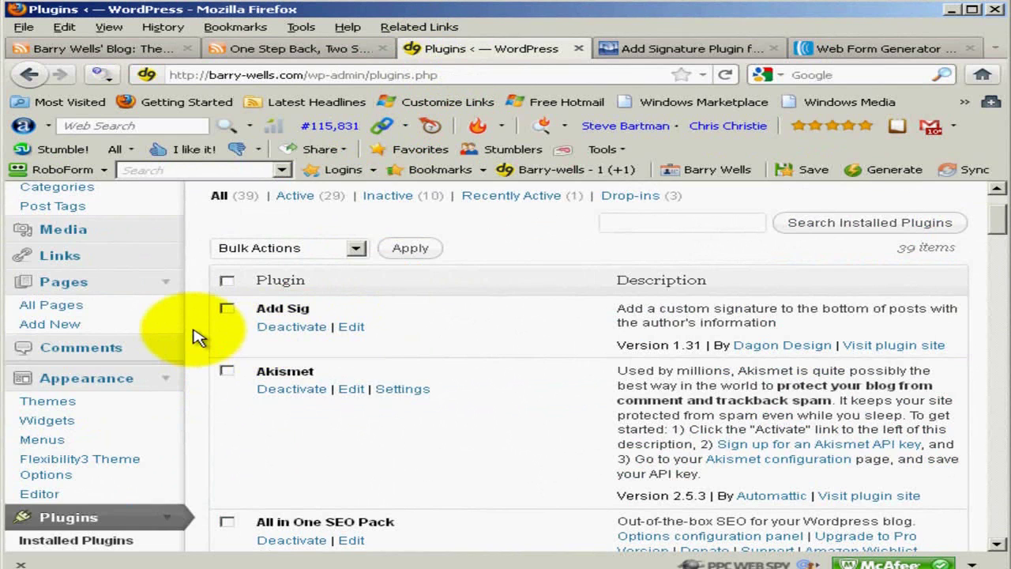
pyautogui.scroll(-6, 198, 335)
pyautogui.scroll(-4, 197, 336)
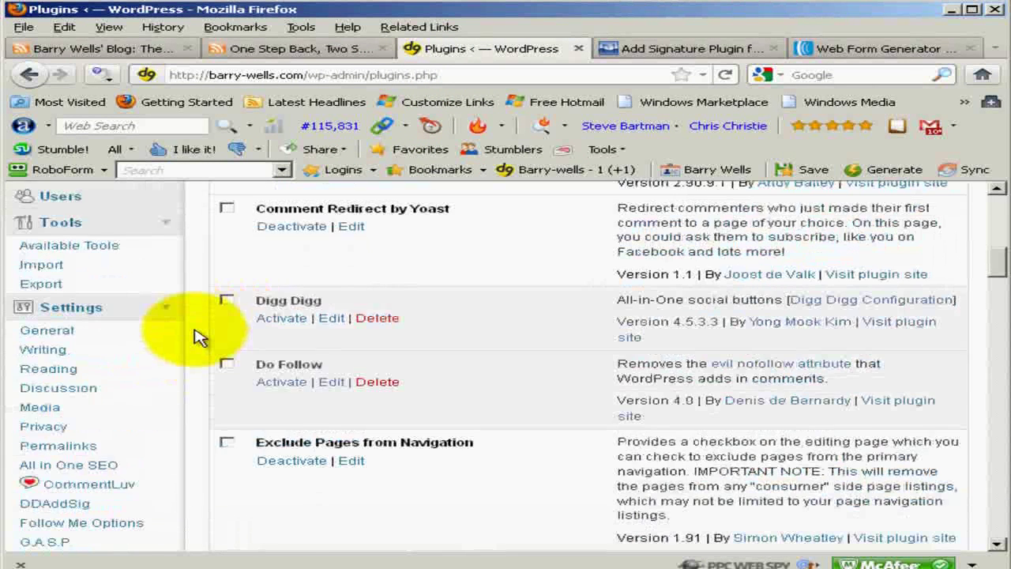
pyautogui.scroll(-2, 198, 336)
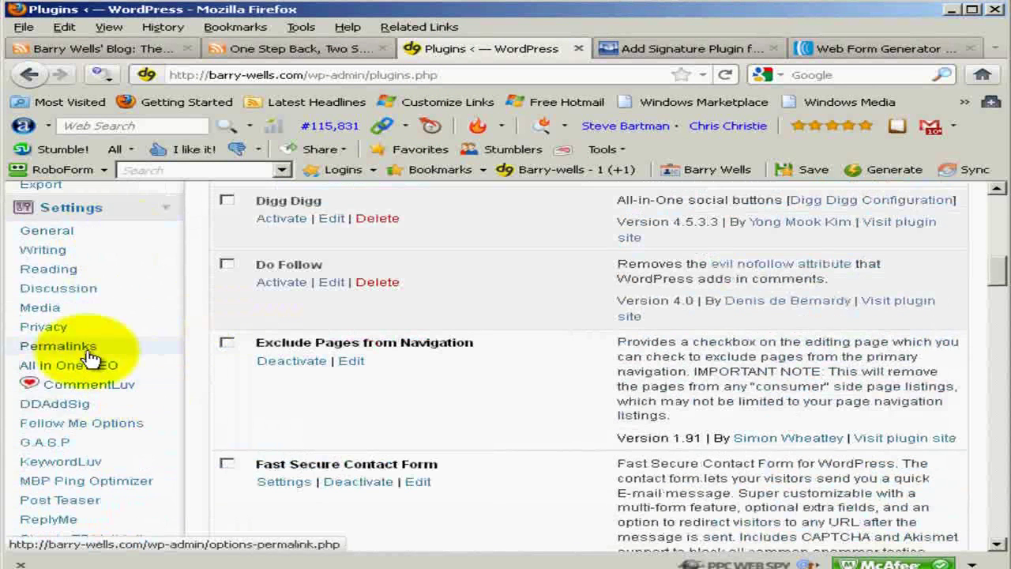
pyautogui.click(61, 409)
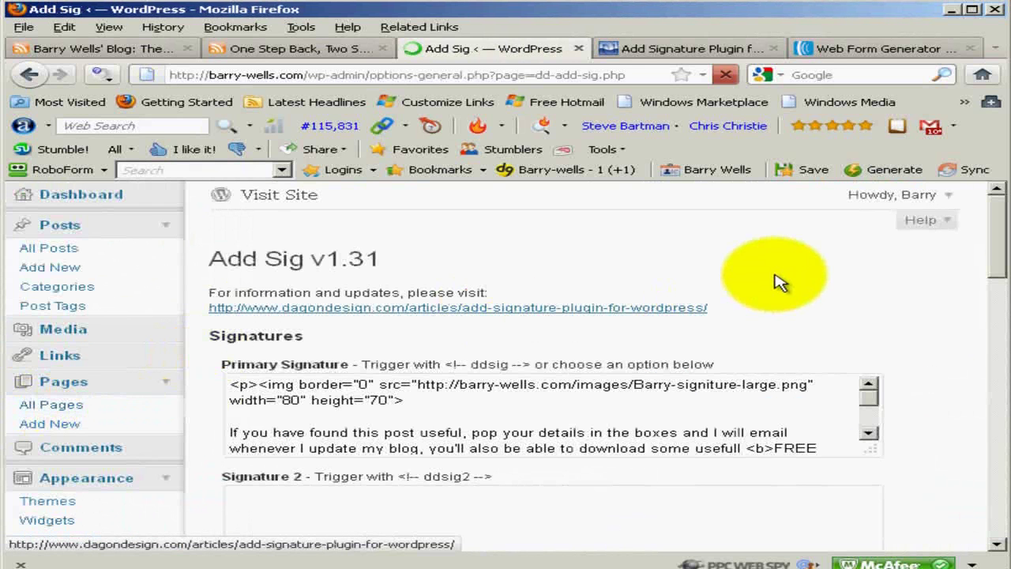
# Compare the Primary Signature code with the signature displayed at the end of the One Step Back blog post.
pyautogui.scroll(-2, 510, 440)
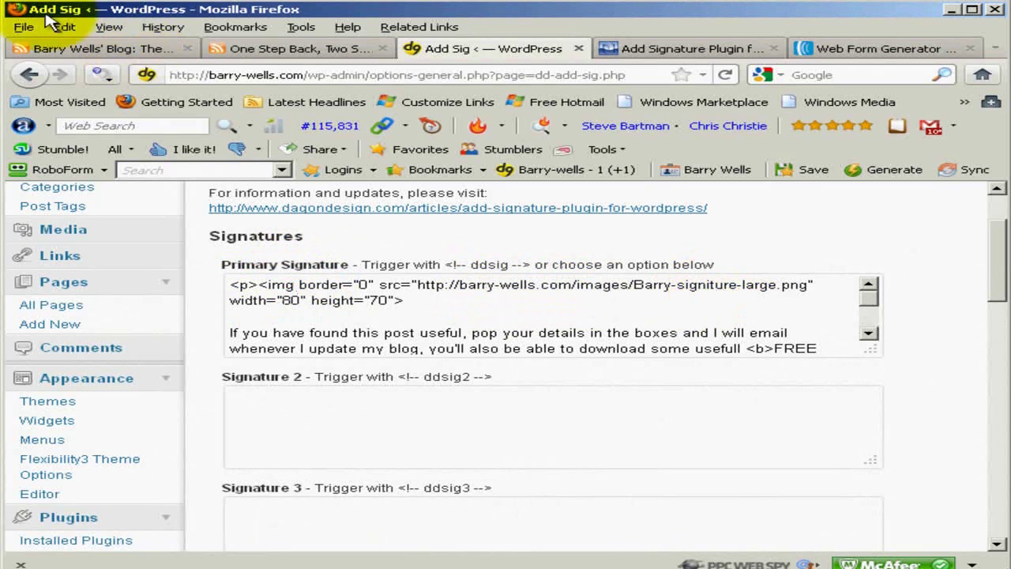
pyautogui.click(257, 49)
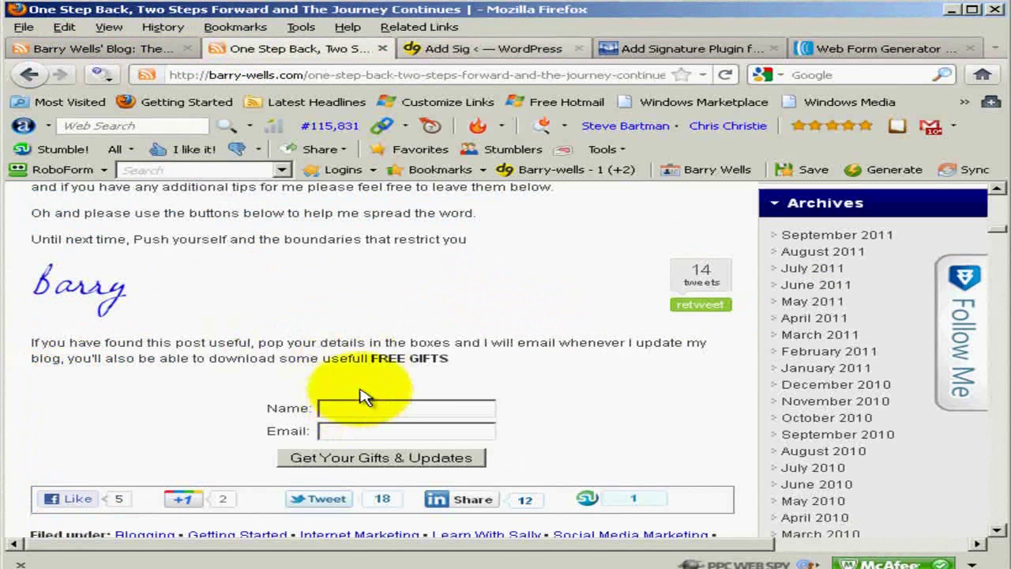
pyautogui.click(535, 50)
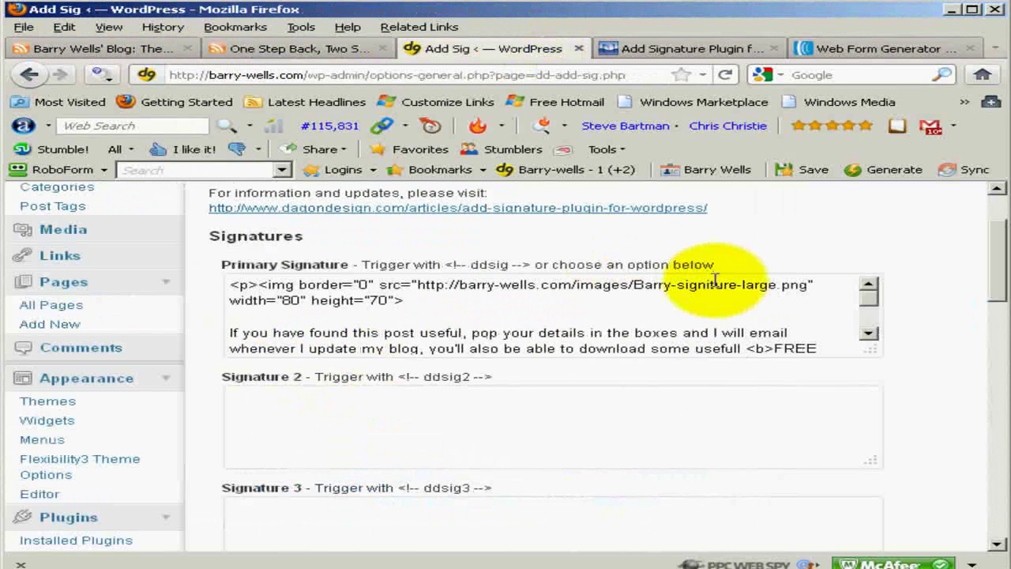
pyautogui.scroll(-1, 376, 338)
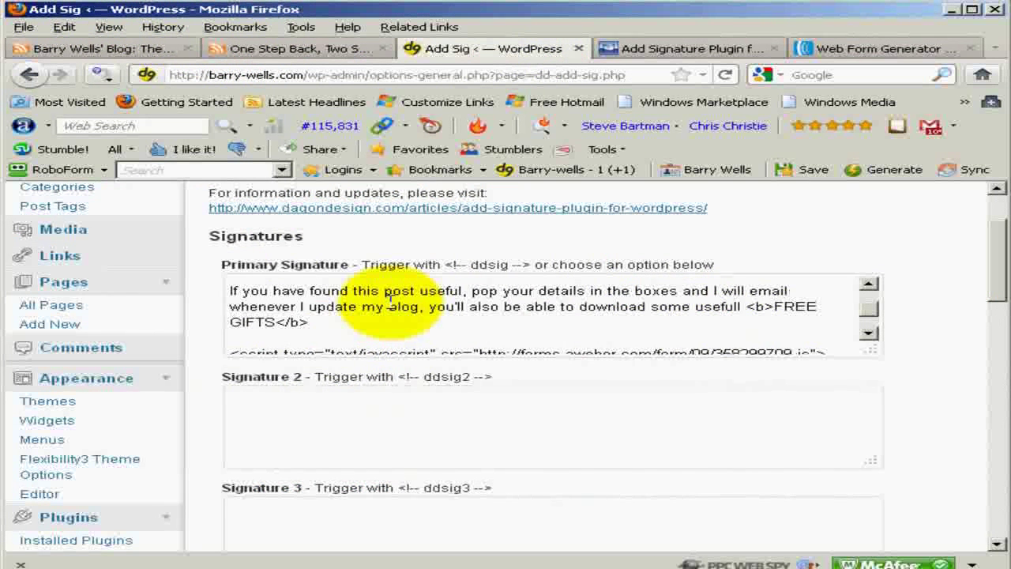
pyautogui.scroll(-1, 390, 298)
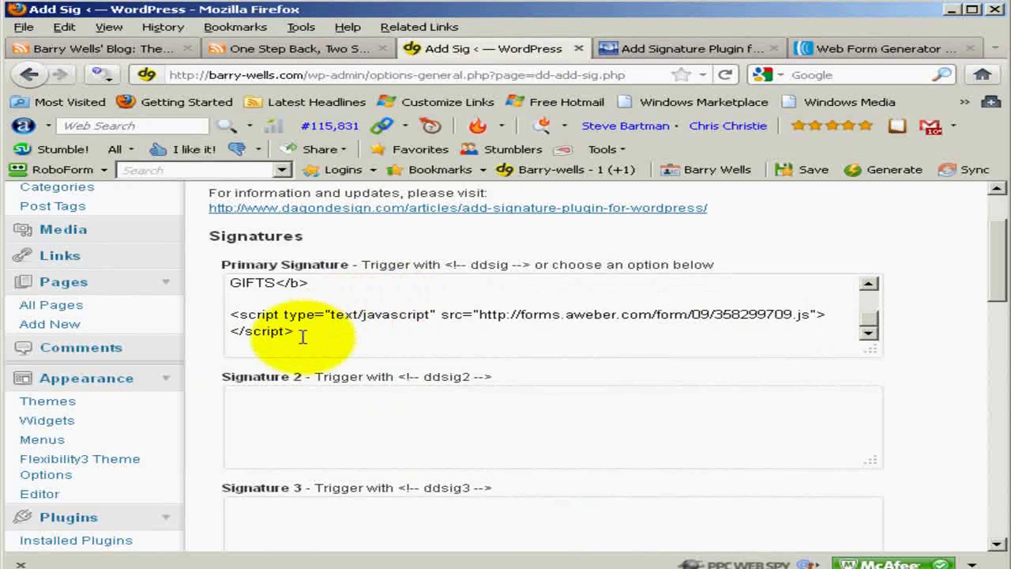
# Compare the script block at the end of the Primary Signature with the JavaScript snippet in the AWeber Web Form Generator.
pyautogui.moveTo(293, 333); pyautogui.dragTo(231, 315)
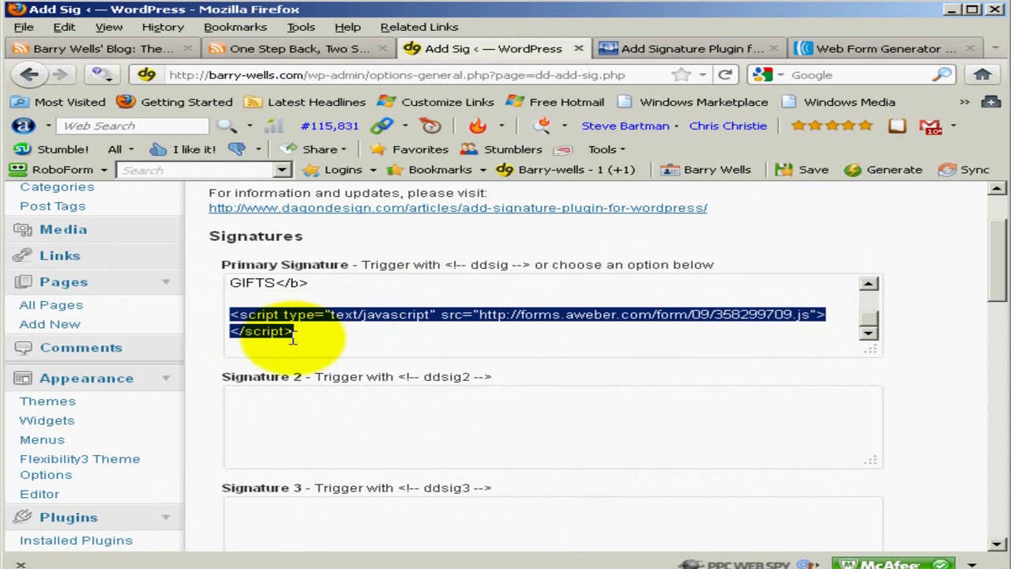
pyautogui.click(867, 50)
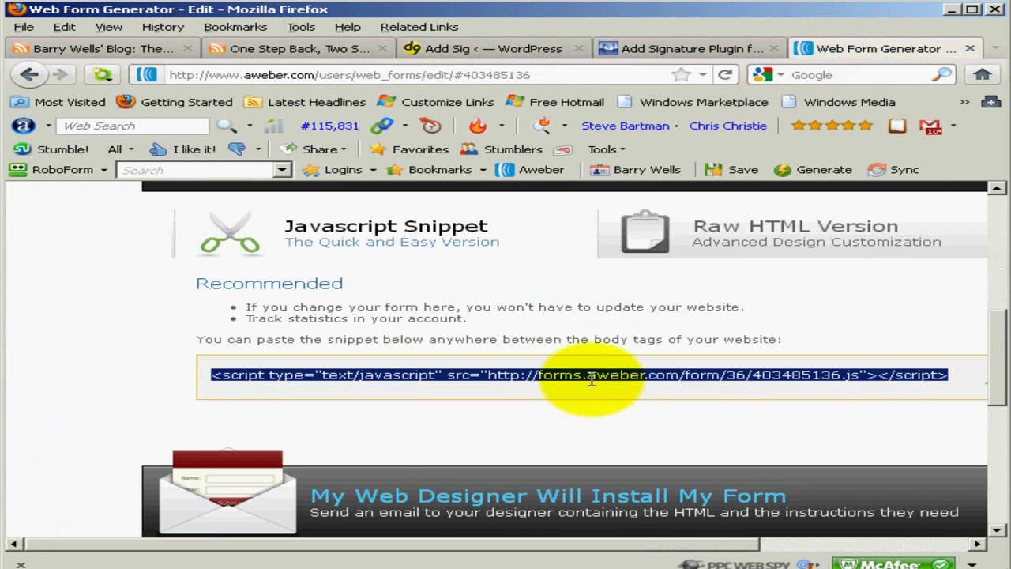
pyautogui.click(499, 50)
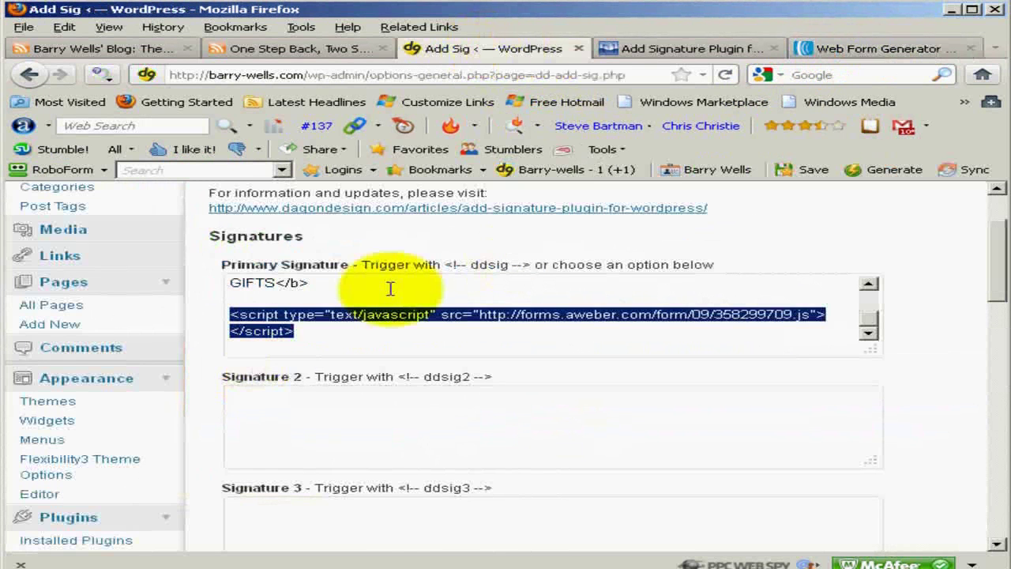
pyautogui.click(350, 327)
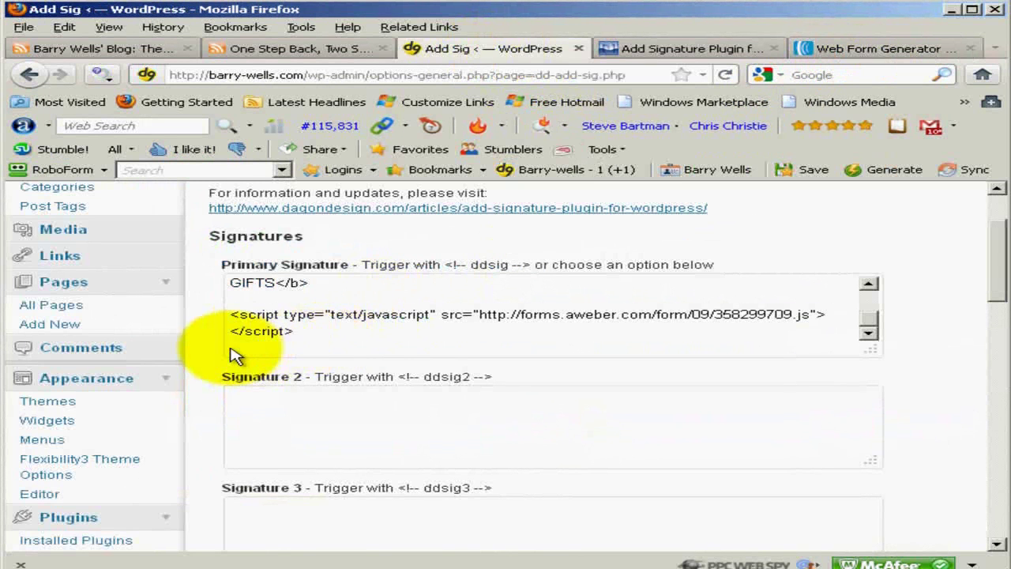
# Review the additional signature boxes, the notes on author variables and the automatic display options under Usage.
pyautogui.scroll(-10, 219, 342)
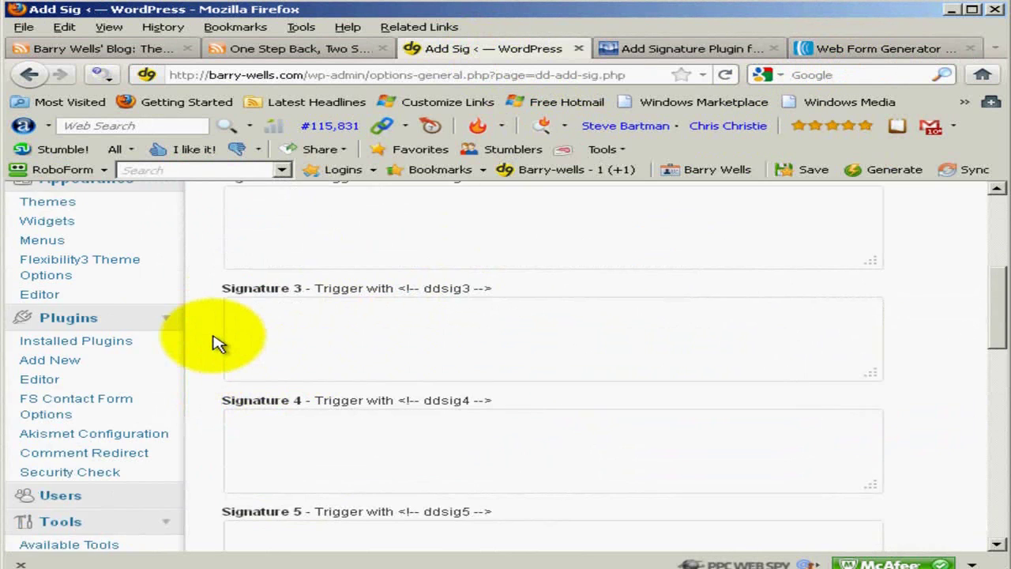
pyautogui.scroll(-3, 219, 342)
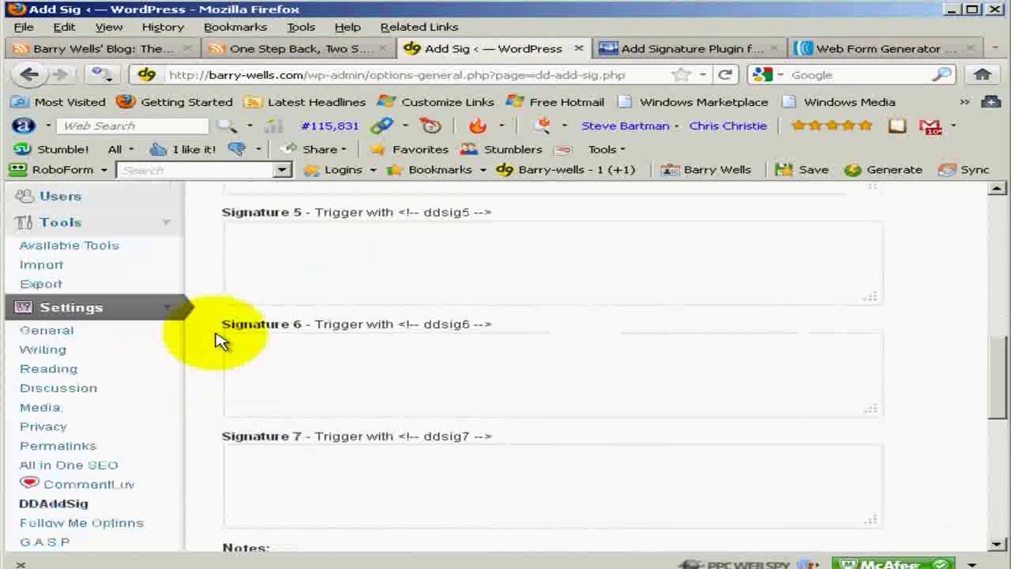
pyautogui.scroll(-2, 219, 339)
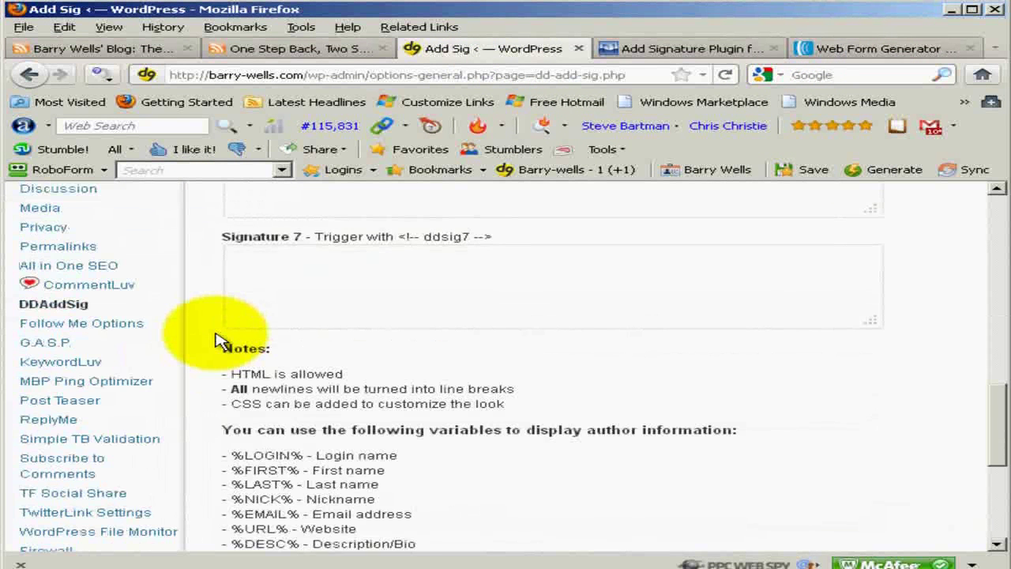
pyautogui.scroll(-2, 219, 340)
pyautogui.scroll(-2, 219, 340)
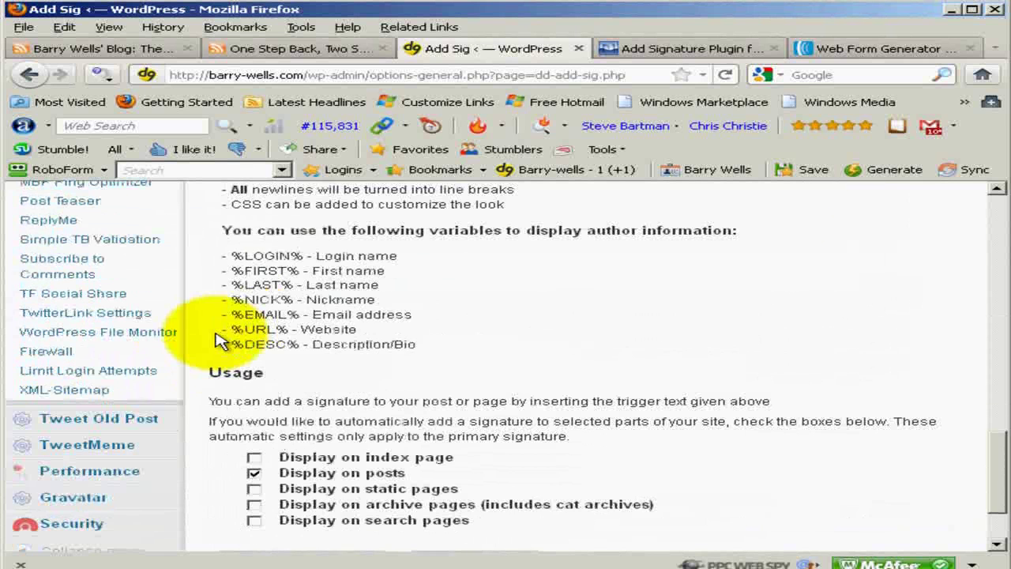
pyautogui.scroll(-2, 603, 377)
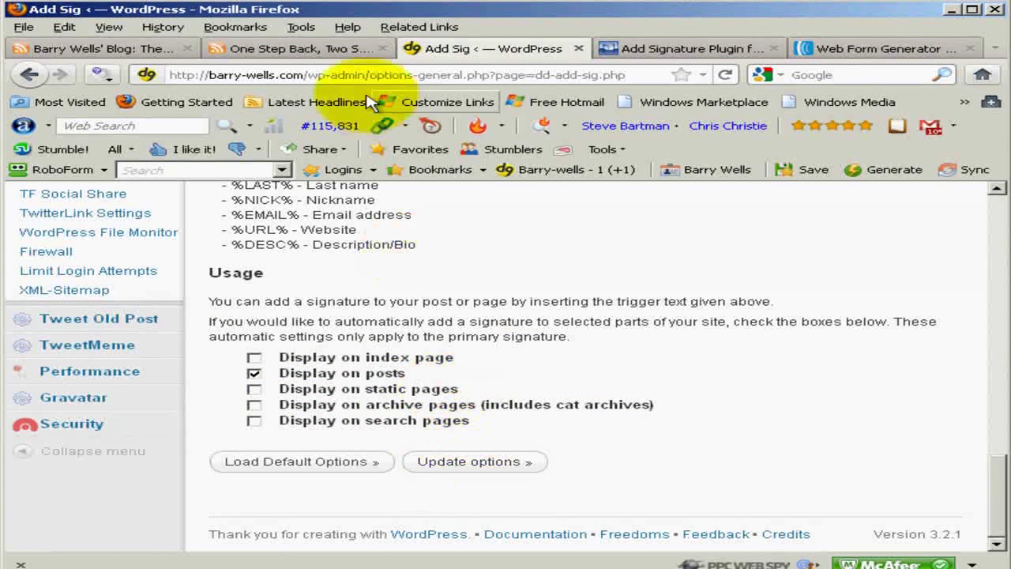
# Go to the One Step Back blog post and enter "test" as the name in the signature's opt-in form.
pyautogui.click(309, 52)
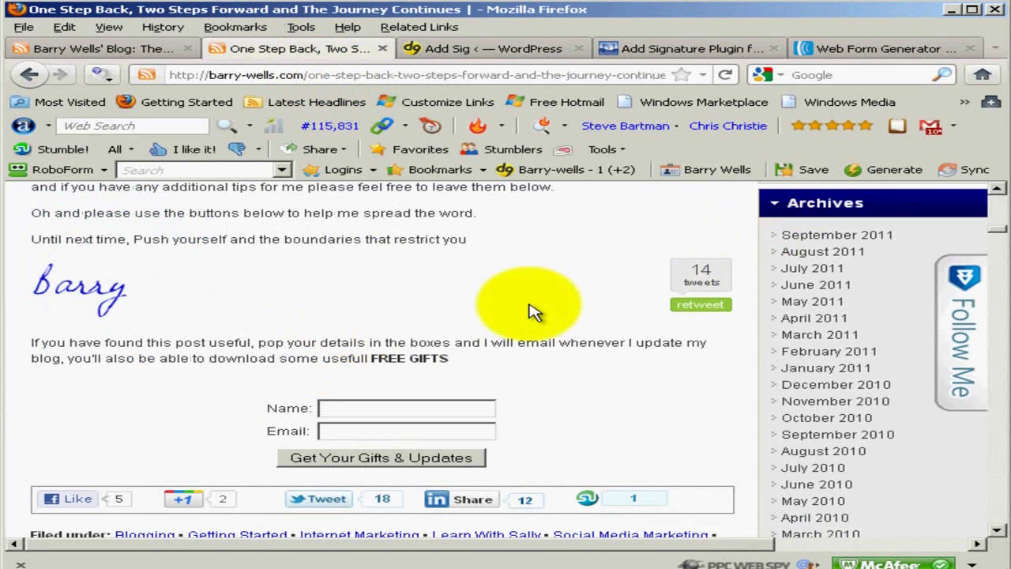
pyautogui.scroll(-2, 347, 332)
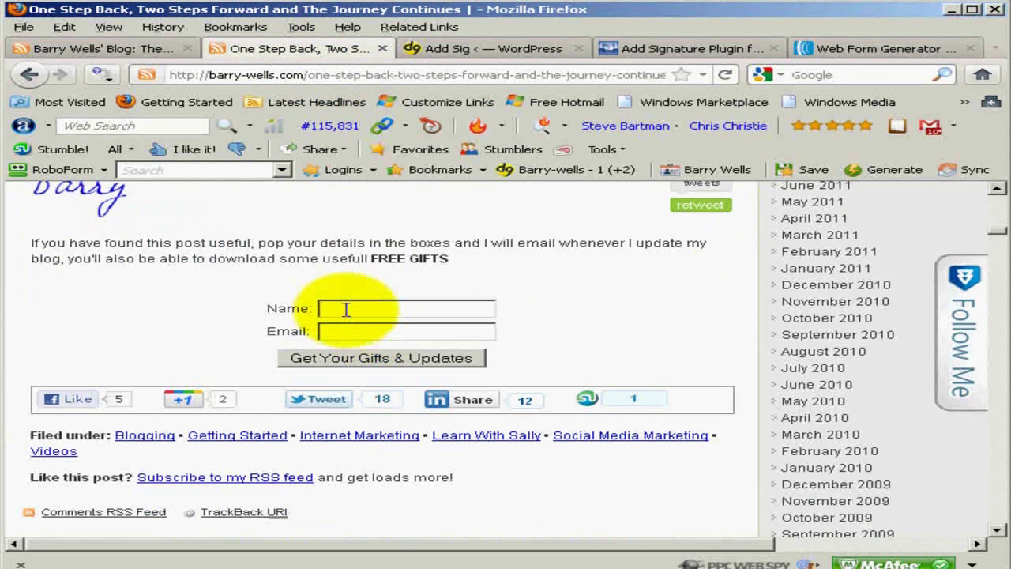
pyautogui.click(346, 309)
pyautogui.write('test')
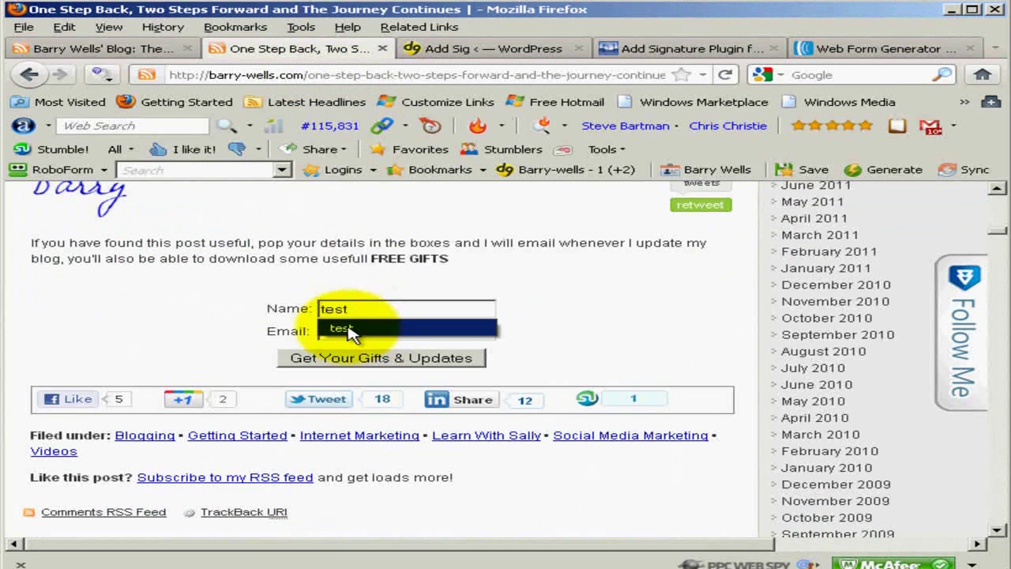
pyautogui.click(598, 276)
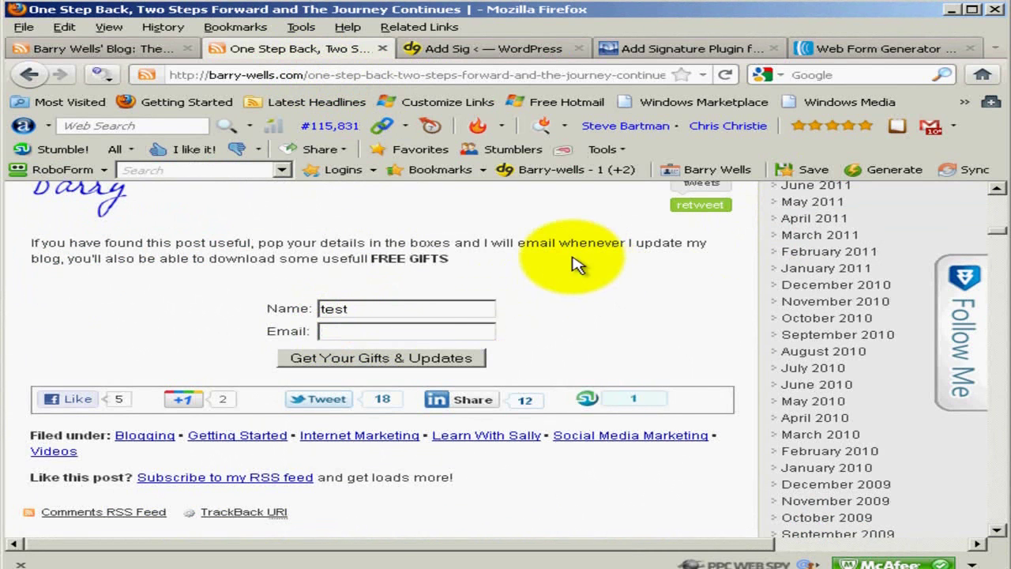
# Look back over the post above its signature and return to the blog's home page.
pyautogui.scroll(2, 541, 269)
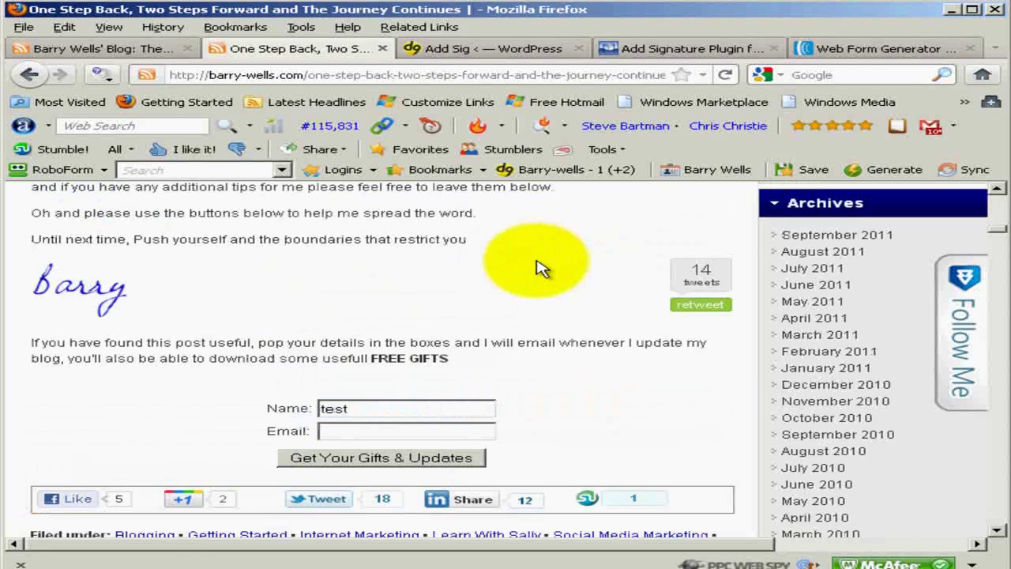
pyautogui.scroll(4, 537, 268)
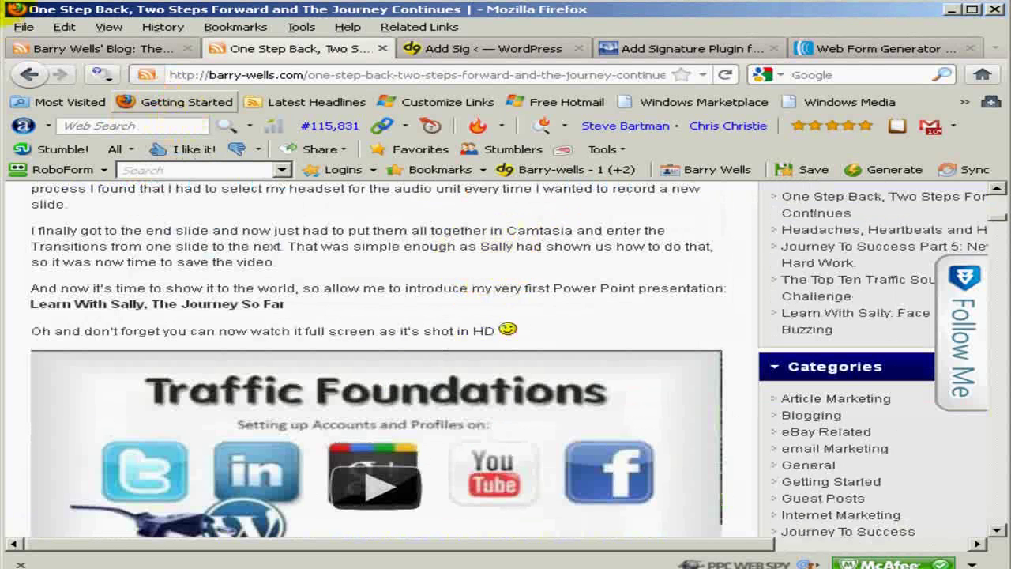
pyautogui.click(90, 52)
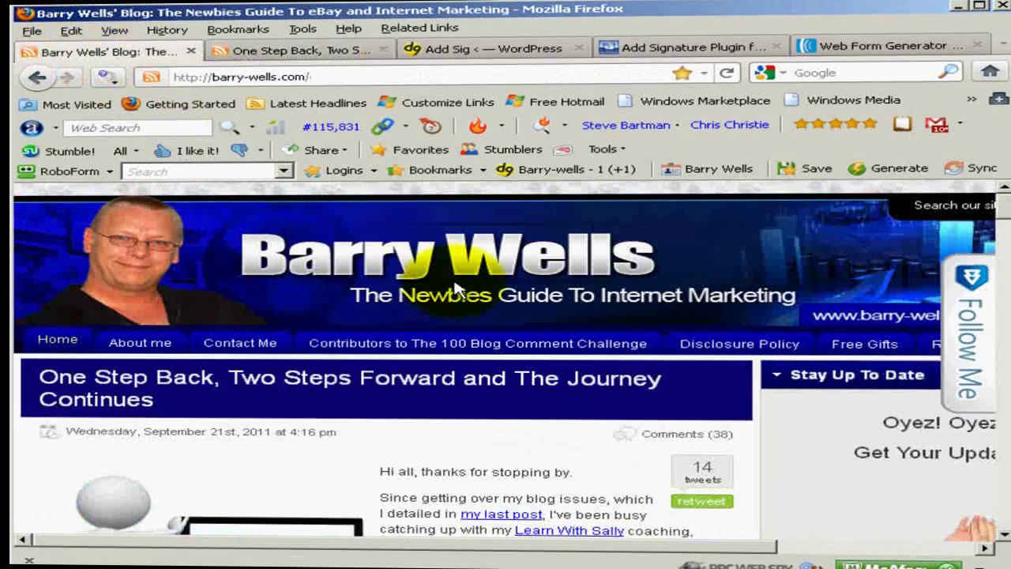